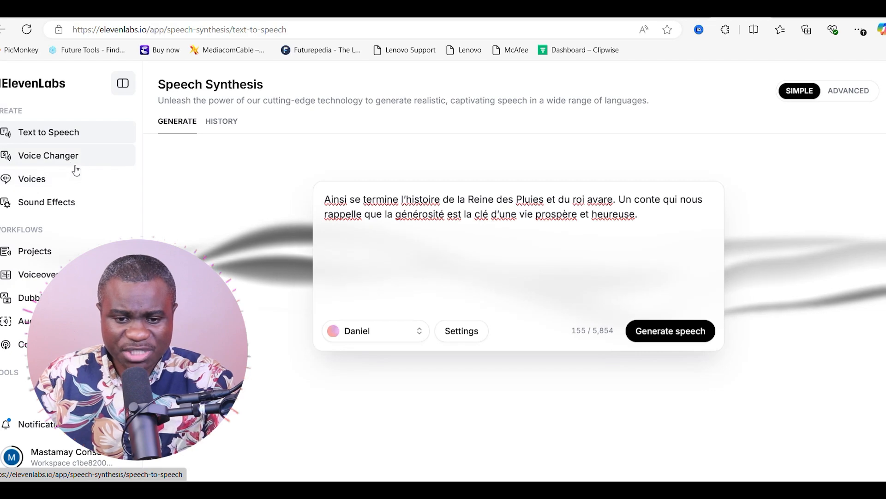
Open the Voices page and browse the list of available voices under My voices.
{"action": "left_click", "coordinate": [51, 184]}
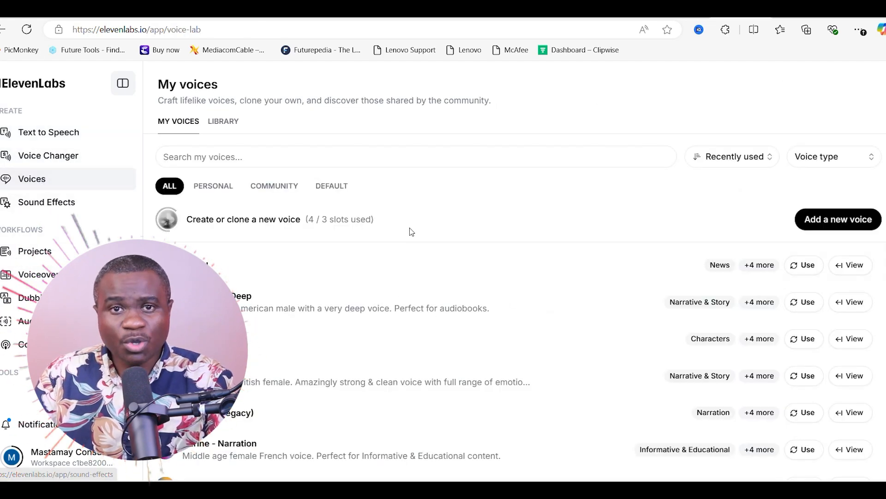
{"action": "scroll", "coordinate": [311, 248], "scroll_direction": "down", "scroll_amount": 3}
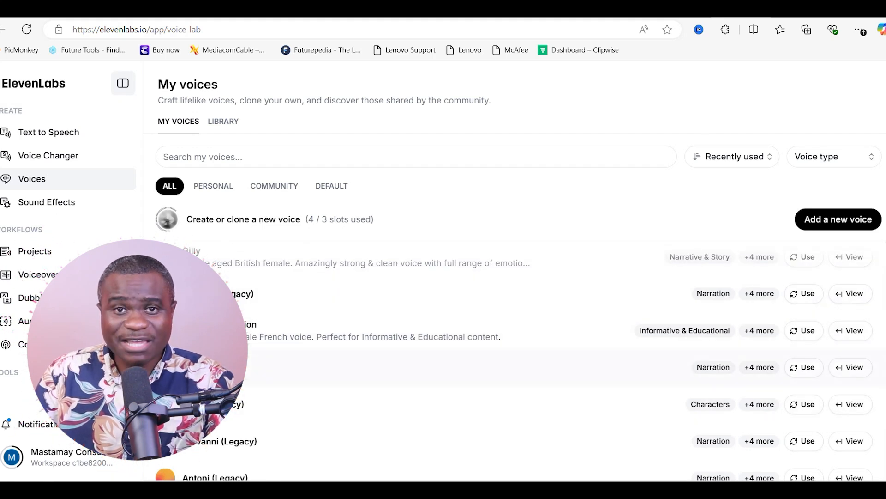
{"action": "scroll", "coordinate": [508, 360], "scroll_direction": "up", "scroll_amount": 3}
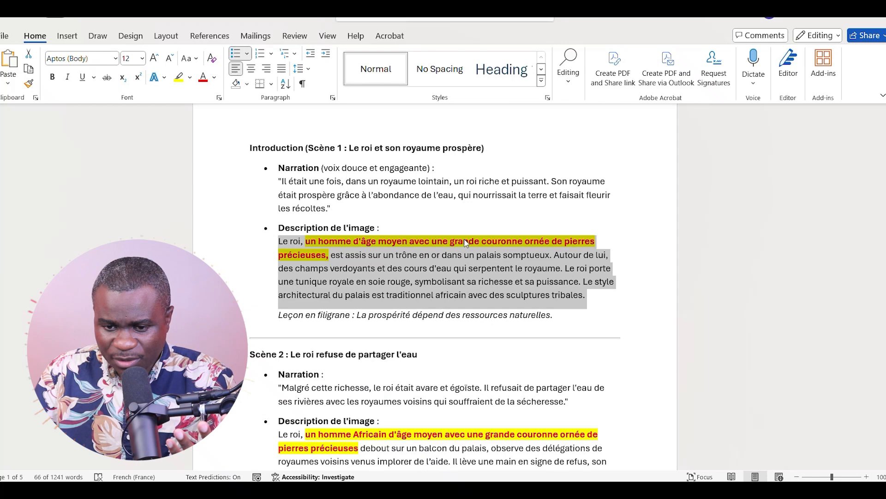
Return from the Word script to ElevenLabs and open the Text to Speech page.
{"action": "scroll", "coordinate": [401, 211], "scroll_direction": "up", "scroll_amount": 1}
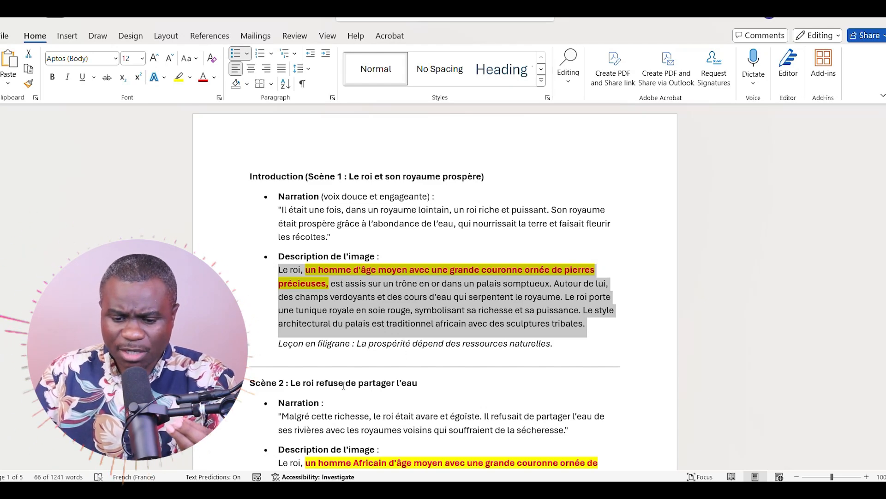
{"action": "mouse_move", "coordinate": [247, 491]}
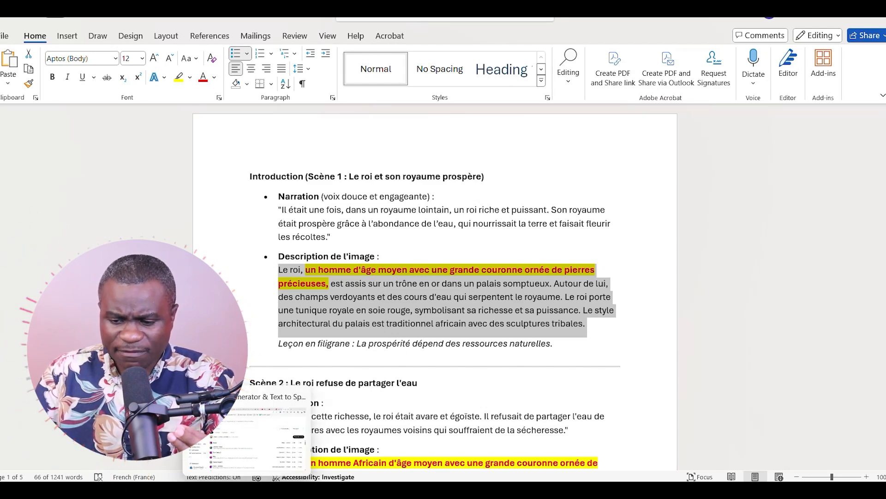
{"action": "left_click", "coordinate": [263, 459]}
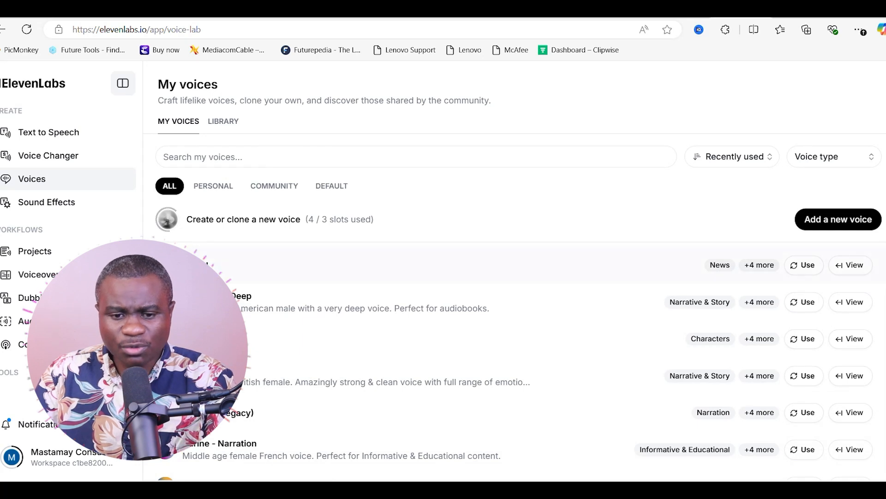
{"action": "left_click", "coordinate": [69, 134]}
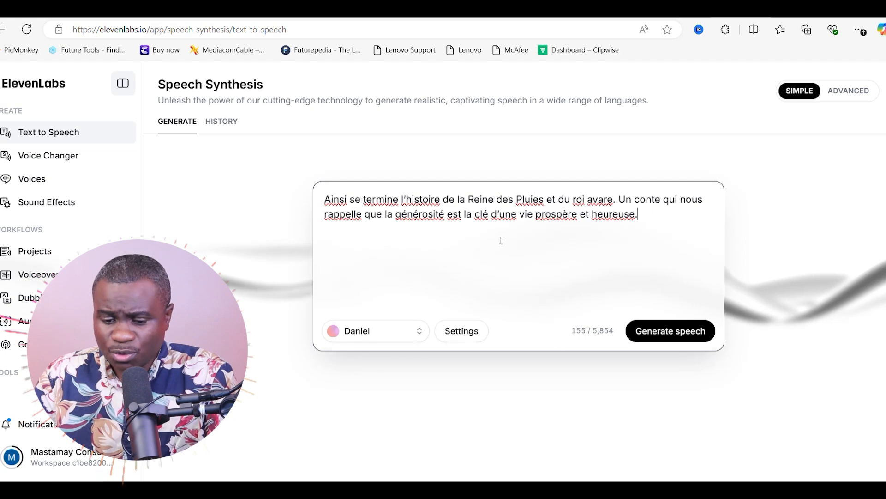
Switch to the Word script and copy the Scène 1 narration text beginning "Il était une fois", without its opening quotation mark.
{"action": "mouse_move", "coordinate": [587, 489]}
{"action": "left_click", "coordinate": [403, 489]}
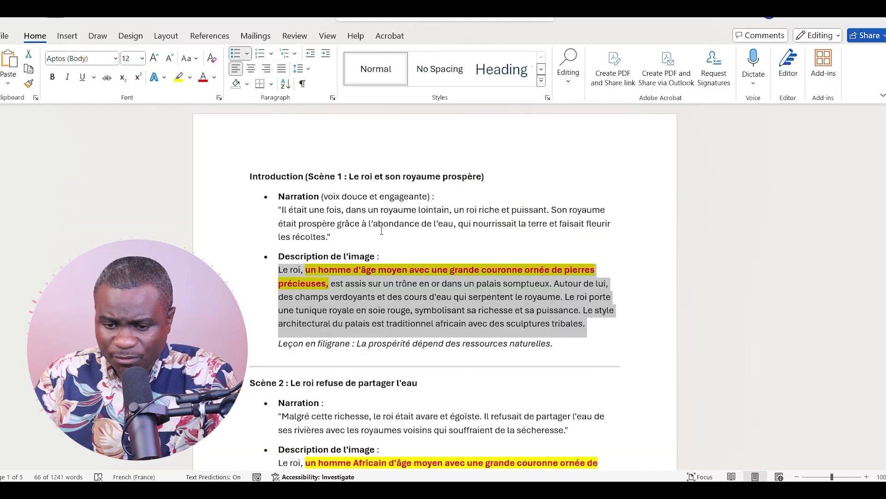
{"action": "left_click", "coordinate": [366, 227]}
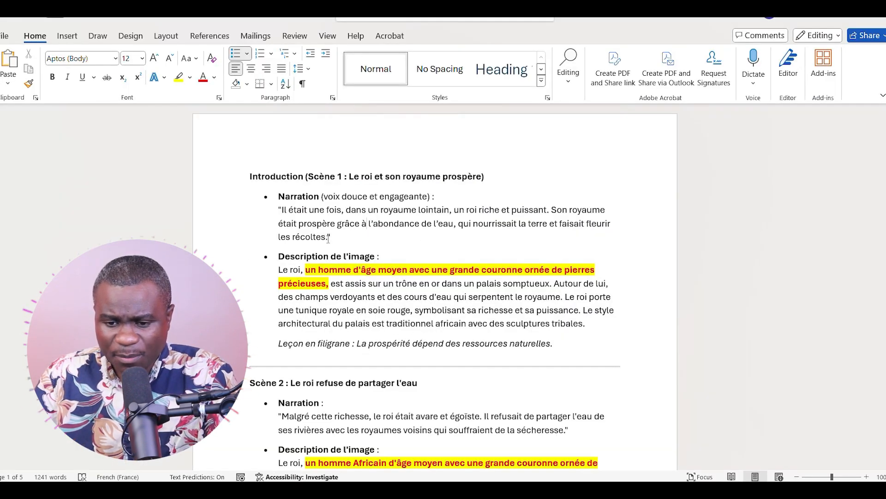
{"action": "left_click_drag", "start_coordinate": [326, 235], "coordinate": [281, 210]}
{"action": "right_click", "coordinate": [282, 210]}
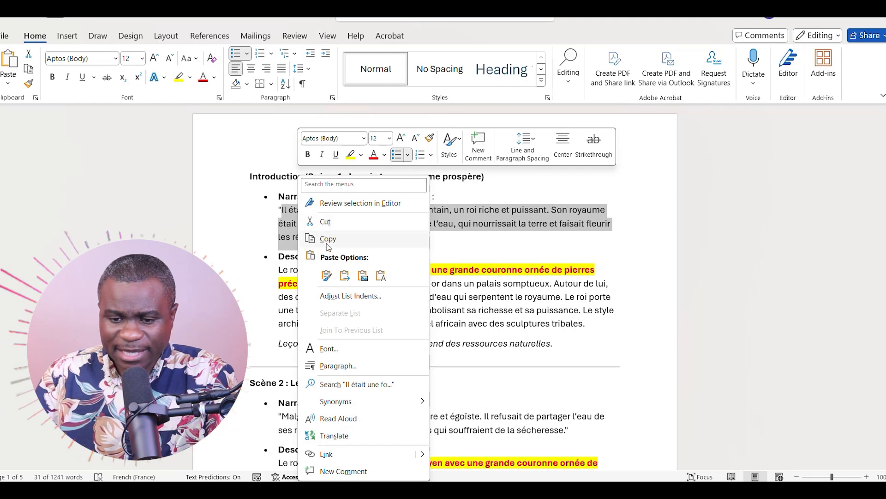
{"action": "left_click", "coordinate": [324, 235]}
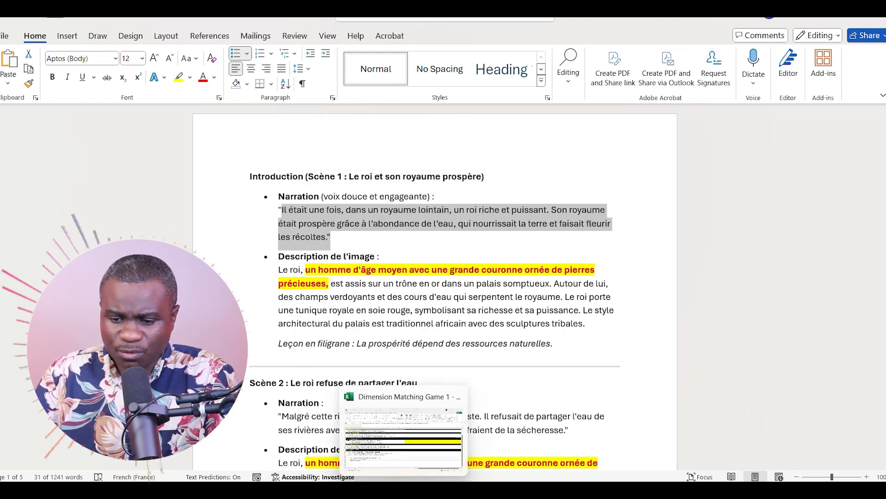
Replace the existing speech text in ElevenLabs with the copied Scène 1 narration and remove the closing quotation mark.
{"action": "left_click", "coordinate": [393, 404]}
{"action": "left_click_drag", "start_coordinate": [638, 215], "coordinate": [303, 203]}
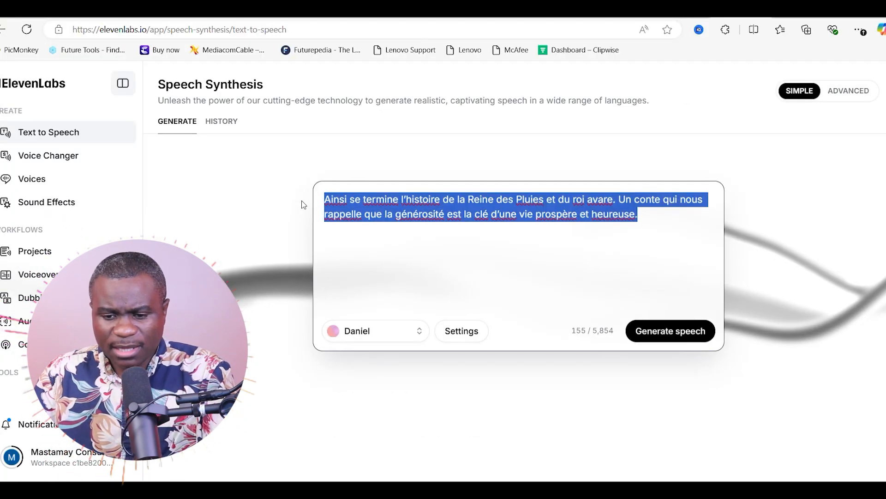
{"action": "key", "text": "ctrl+v"}
{"action": "key", "text": "BackSpace"}
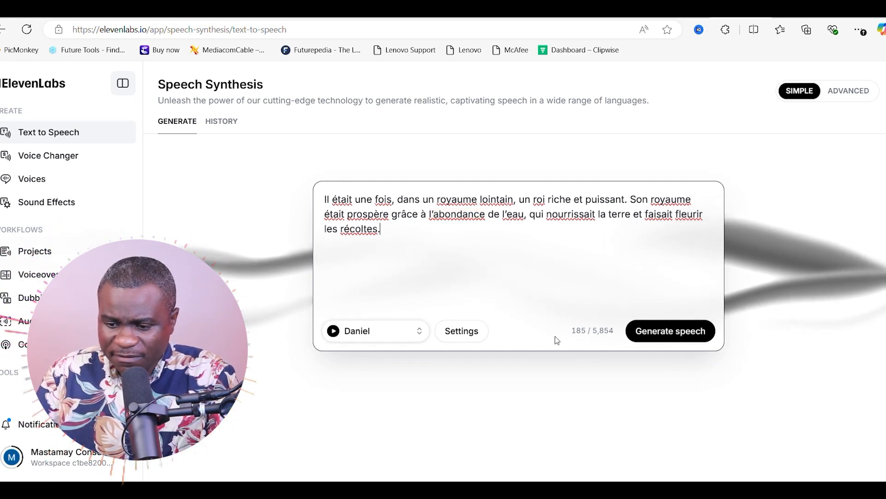
Generate the Scène 1 narration speech with the Daniel voice and download the audio, showing the file in its folder.
{"action": "left_click", "coordinate": [650, 336]}
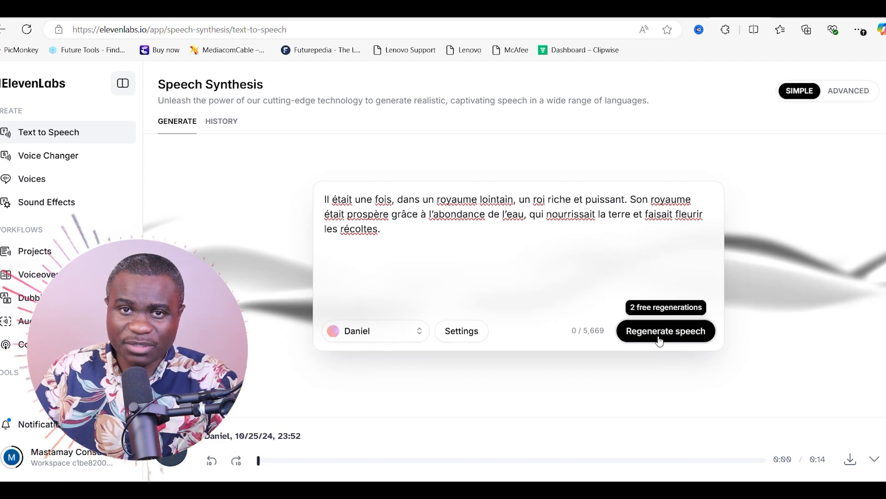
{"action": "left_click", "coordinate": [852, 463]}
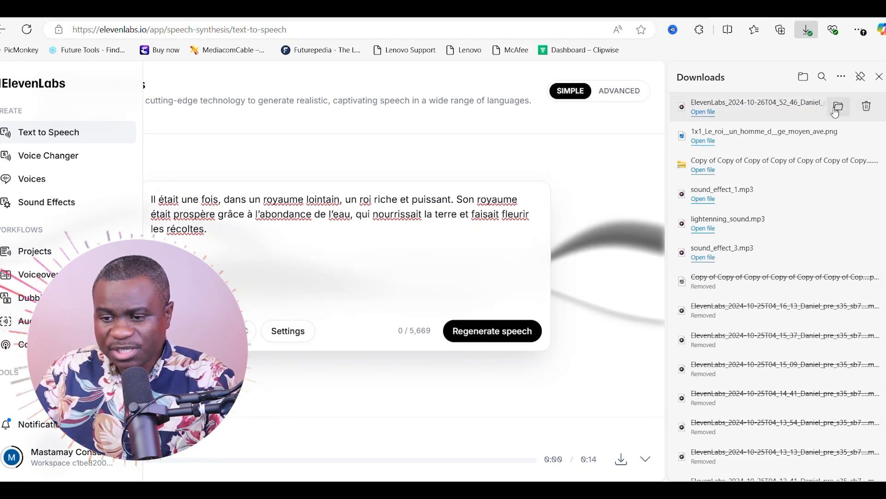
{"action": "left_click", "coordinate": [836, 108]}
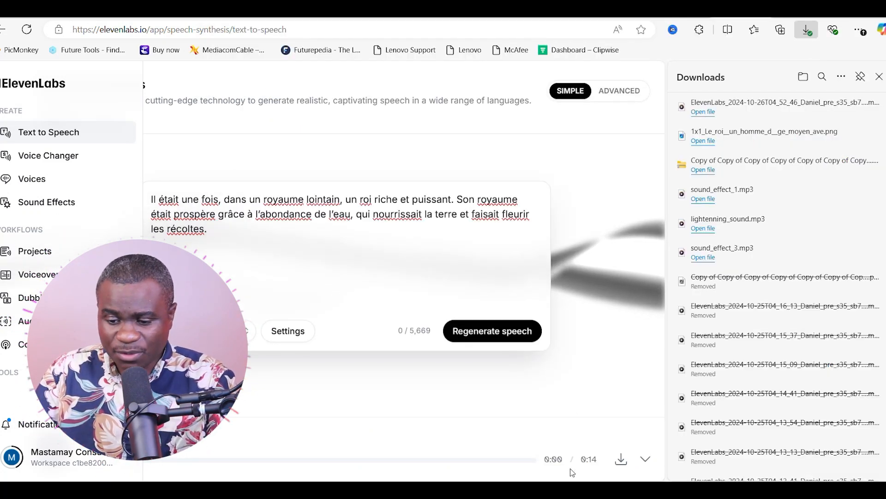
Review the narration and image description sections of Scène 1 through Scène 3 in the Word script.
{"action": "mouse_move", "coordinate": [388, 490]}
{"action": "left_click", "coordinate": [693, 445]}
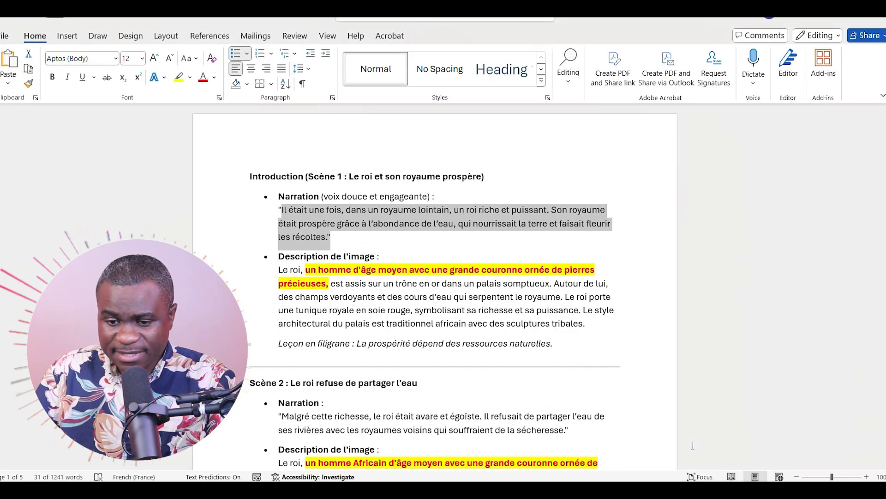
{"action": "scroll", "coordinate": [474, 275], "scroll_direction": "down", "scroll_amount": 1}
{"action": "scroll", "coordinate": [473, 276], "scroll_direction": "down", "scroll_amount": 1}
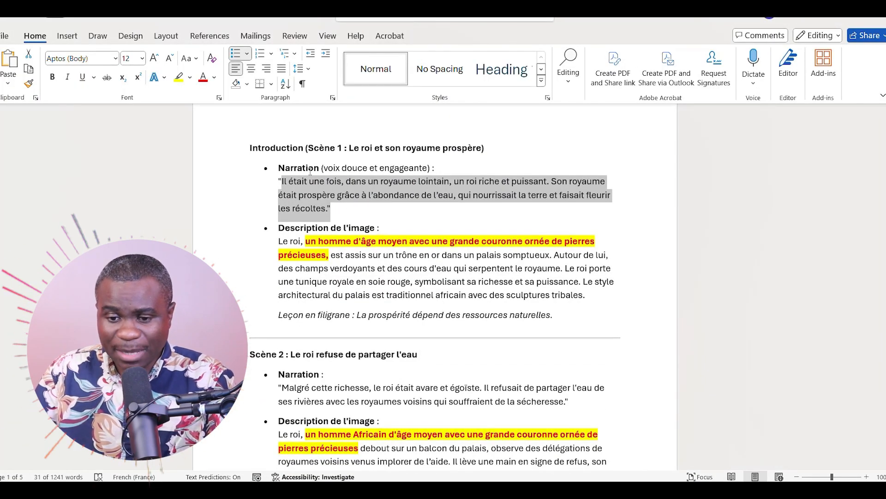
{"action": "scroll", "coordinate": [350, 281], "scroll_direction": "down", "scroll_amount": 3}
{"action": "scroll", "coordinate": [327, 279], "scroll_direction": "down", "scroll_amount": 4}
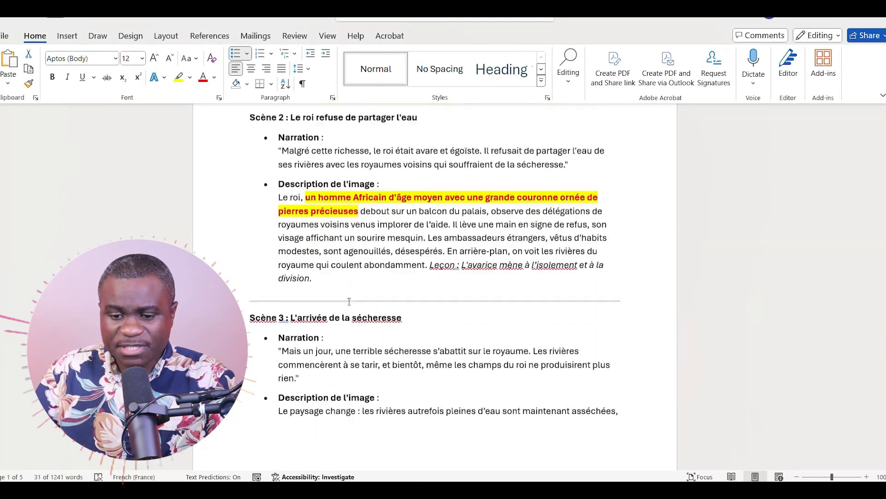
{"action": "scroll", "coordinate": [393, 290], "scroll_direction": "up", "scroll_amount": 2}
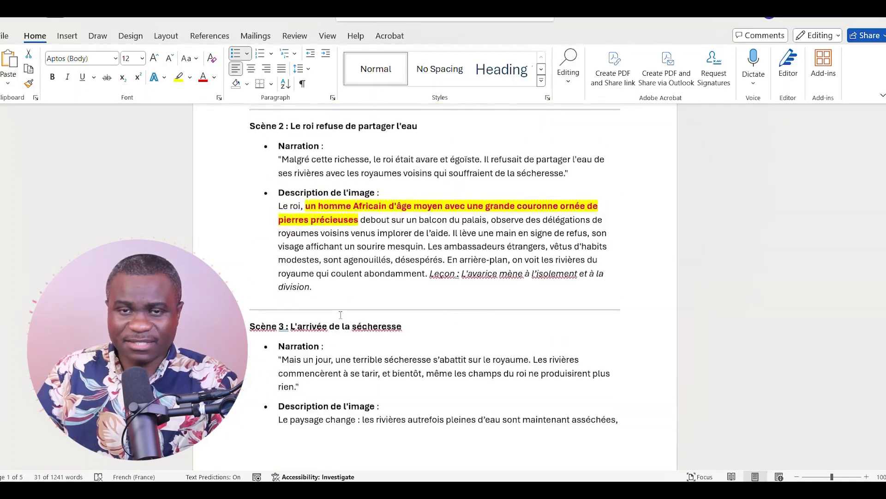
{"action": "scroll", "coordinate": [393, 290], "scroll_direction": "up", "scroll_amount": 2}
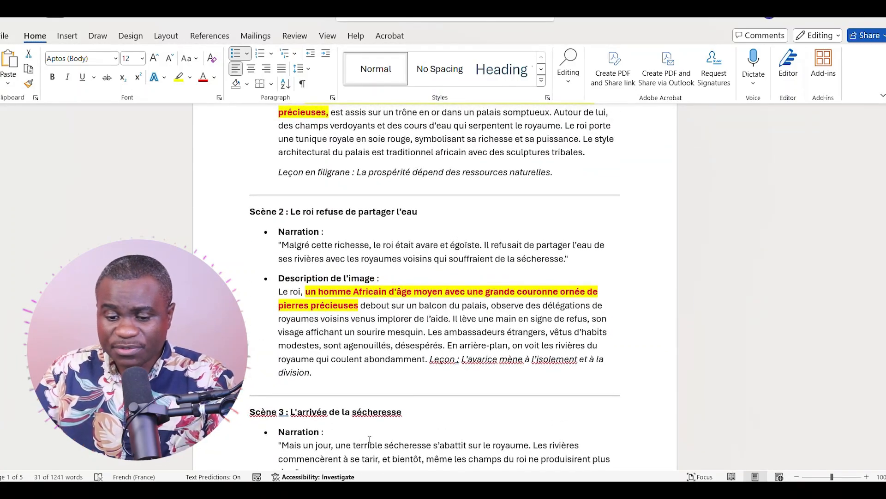
Switch to File Explorer and open the audios folder inside "Roi et Reine de la pluie".
{"action": "mouse_move", "coordinate": [332, 447]}
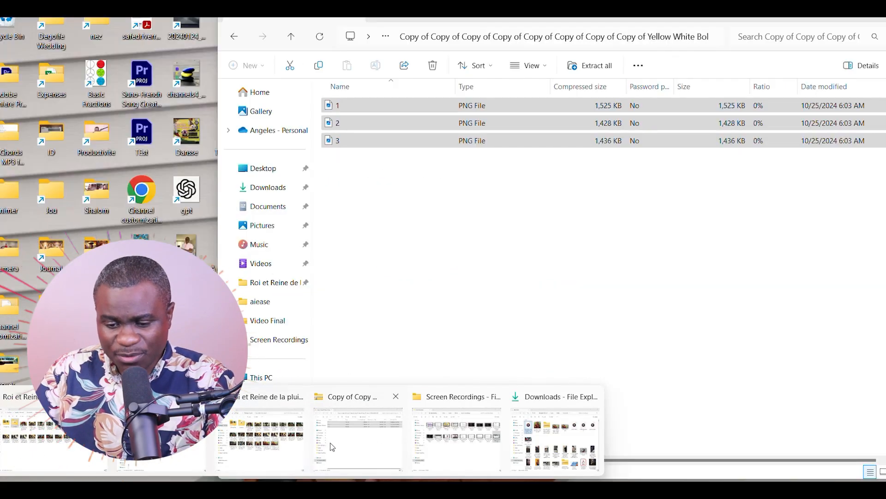
{"action": "left_click", "coordinate": [266, 434]}
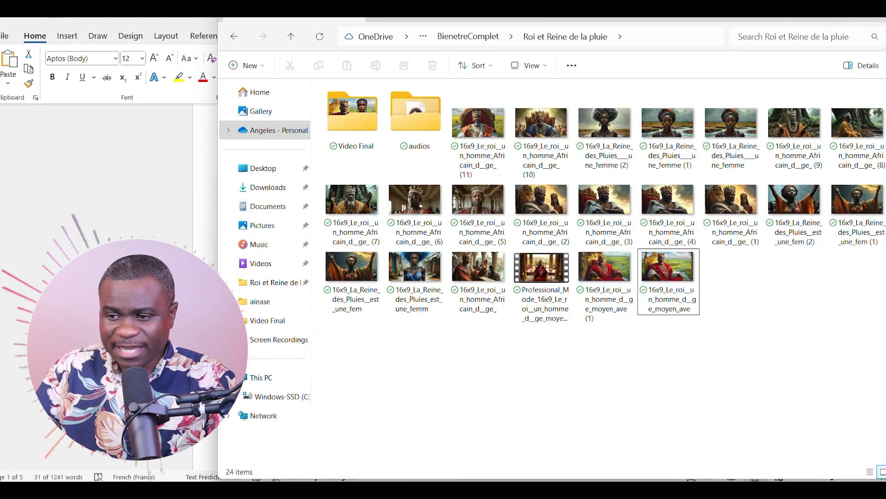
{"action": "double_click", "coordinate": [419, 121]}
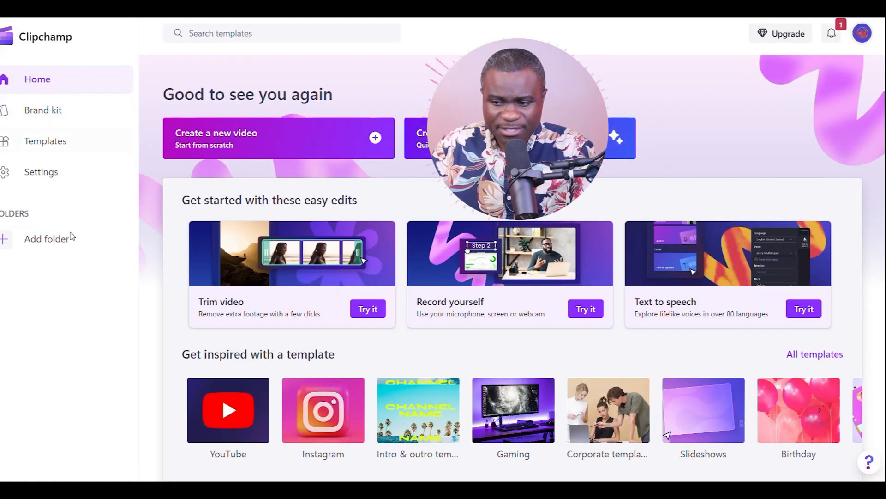
Create a new video from scratch in Clipchamp and add a text to speech clip to its timeline.
{"action": "left_click", "coordinate": [252, 143]}
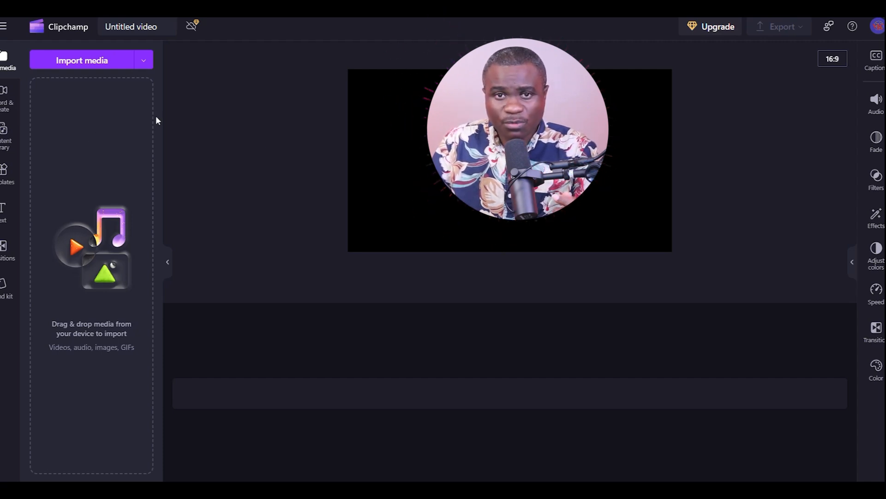
{"action": "left_click", "coordinate": [5, 104]}
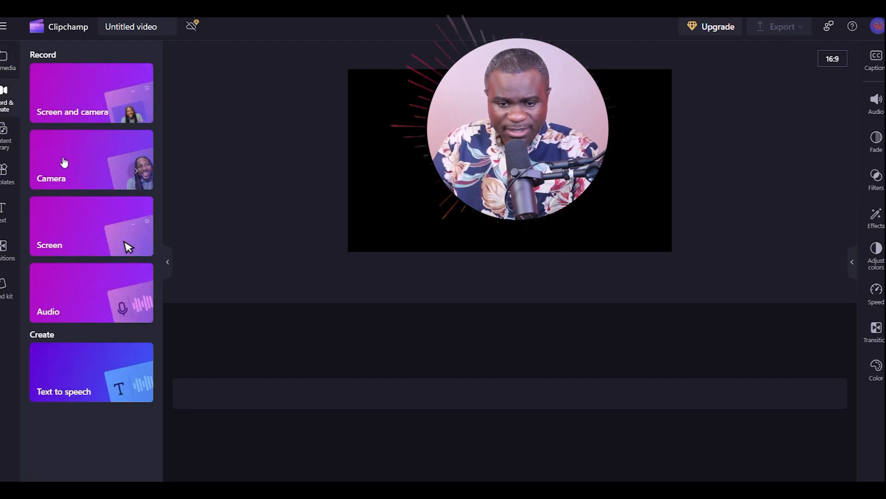
{"action": "left_click", "coordinate": [77, 378]}
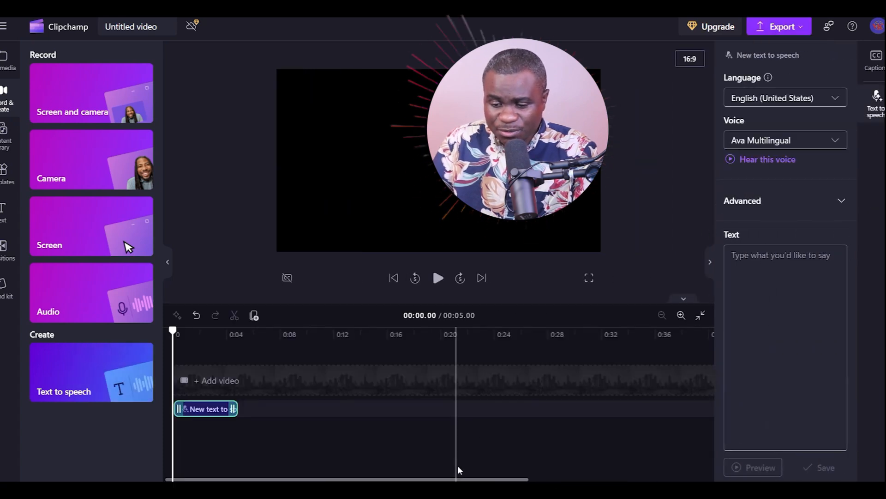
Enter the Scène 1 narration beginning "Il était une fois" as the text to speech clip's text and set its language to French (France).
{"action": "left_click", "coordinate": [754, 257]}
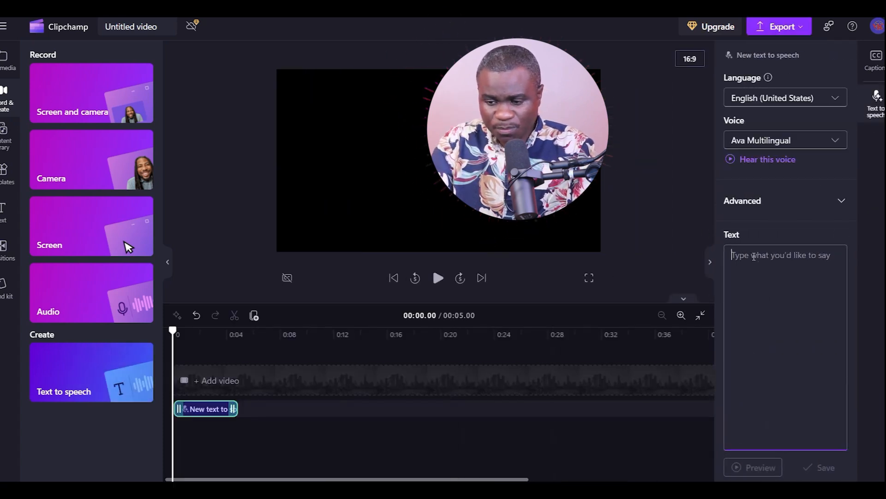
{"action": "type", "text": "Il était une fois, dans un royaume lointain, un roi riche et puissant. Son royaume était prospère grâce à l’abondance de l’eau, qui nourrissait la terre et faisait fleurir les récoltes.\""}
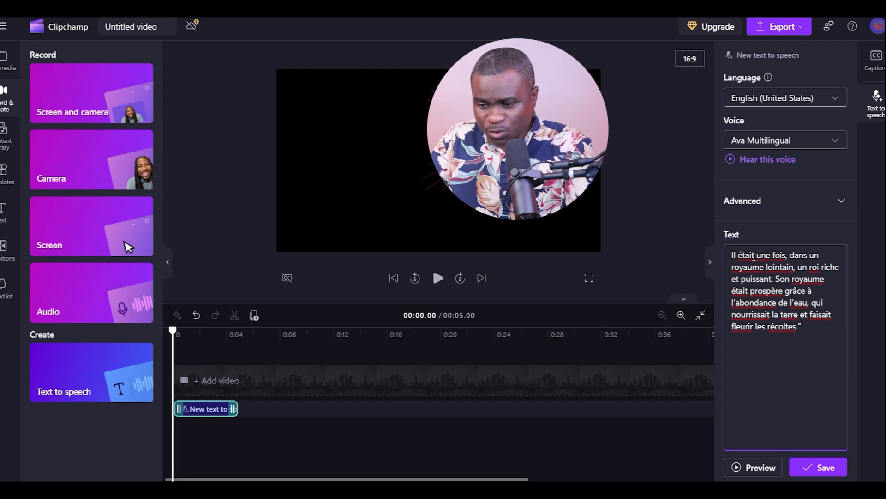
{"action": "left_click", "coordinate": [837, 105]}
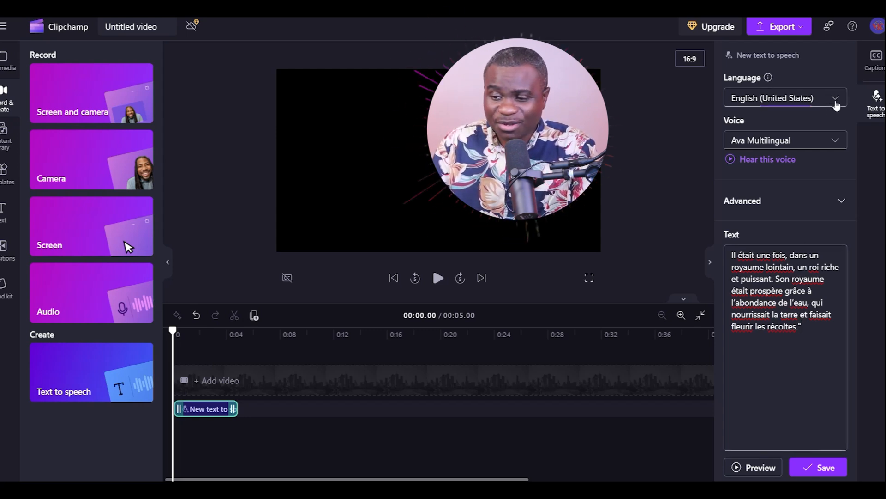
{"action": "scroll", "coordinate": [765, 184], "scroll_direction": "down", "scroll_amount": 10}
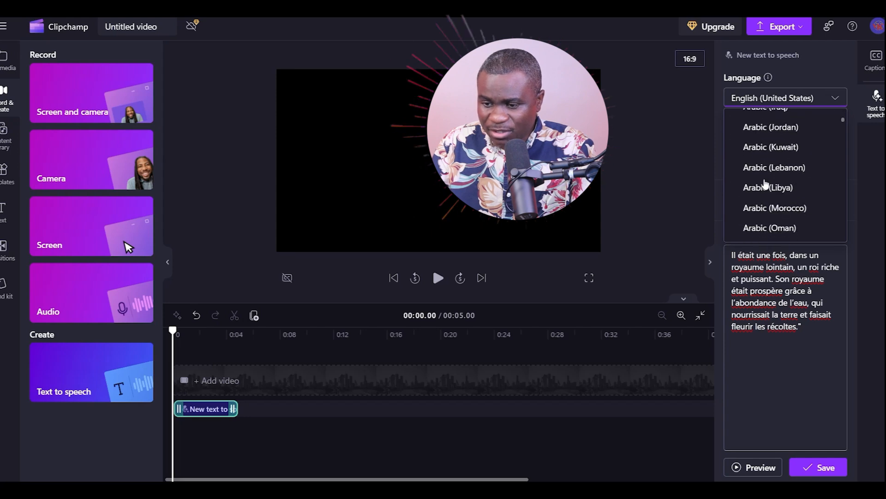
{"action": "scroll", "coordinate": [765, 180], "scroll_direction": "down", "scroll_amount": 10}
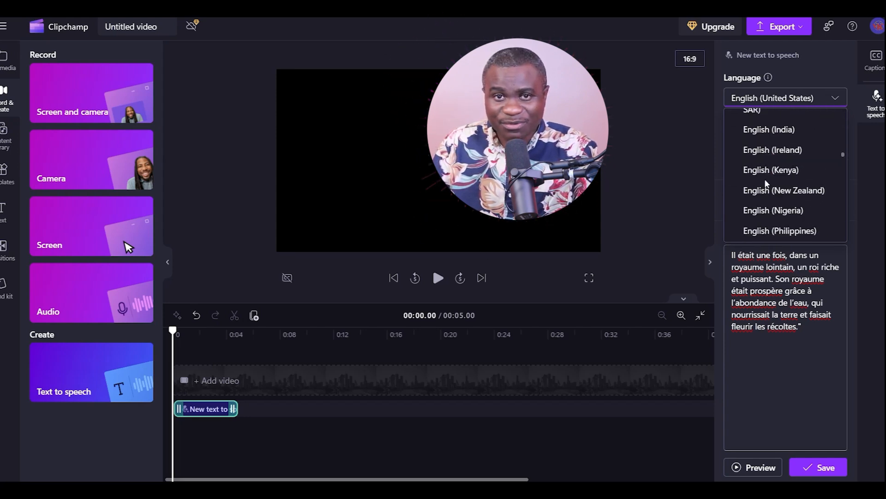
{"action": "scroll", "coordinate": [768, 190], "scroll_direction": "down", "scroll_amount": 4}
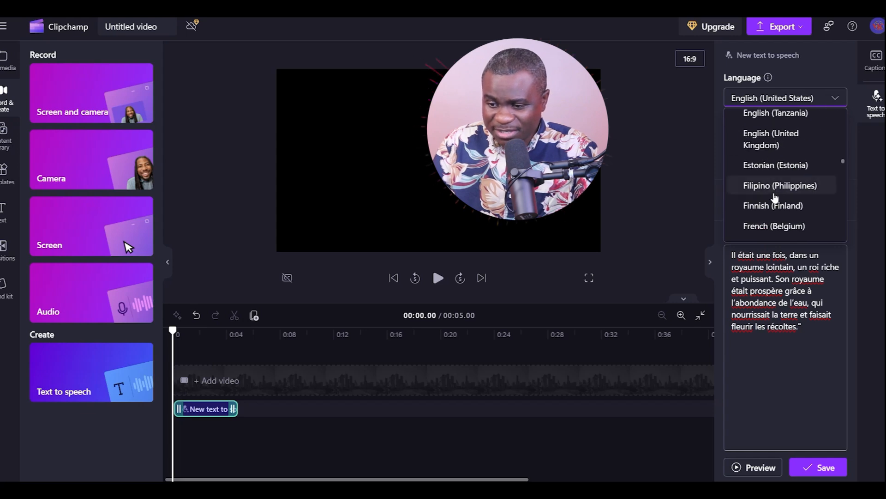
{"action": "scroll", "coordinate": [776, 197], "scroll_direction": "down", "scroll_amount": 3}
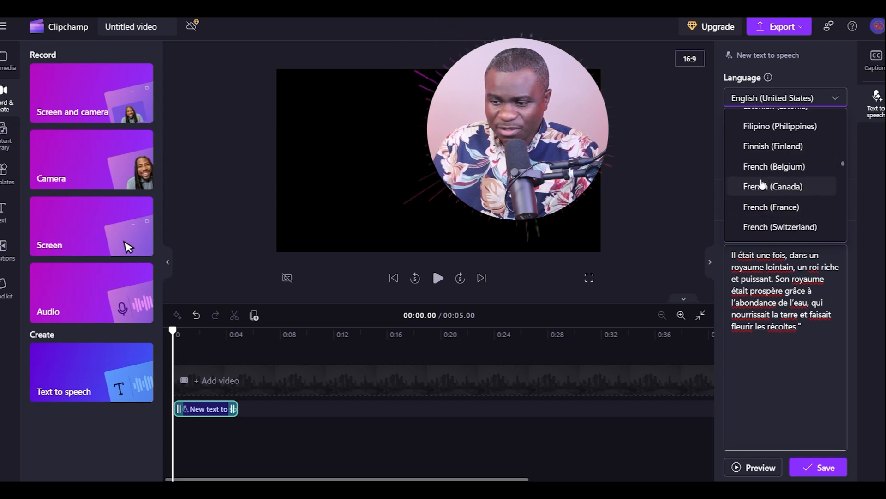
{"action": "left_click", "coordinate": [770, 207]}
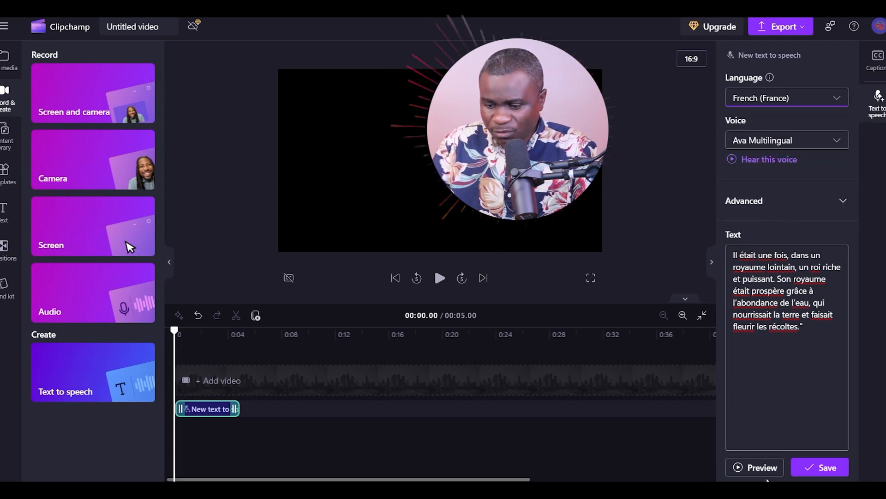
Preview the French text to speech narration and start another new video from scratch.
{"action": "left_click", "coordinate": [756, 471]}
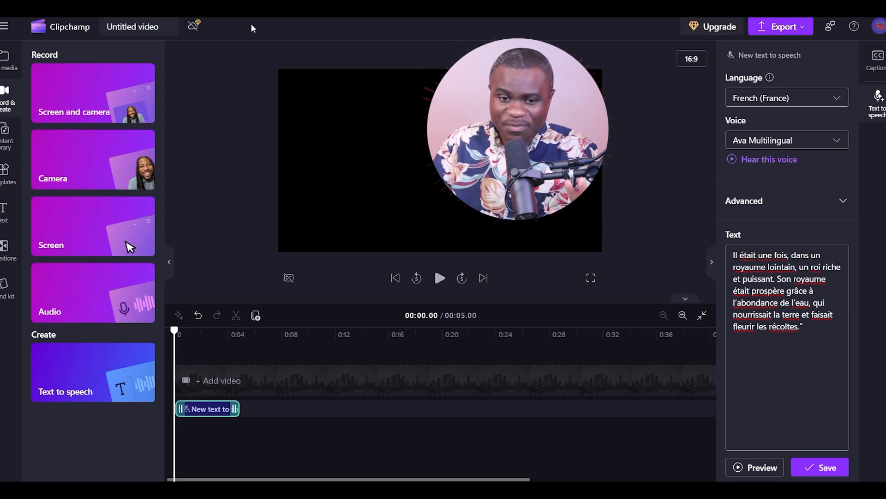
{"action": "left_click", "coordinate": [64, 32]}
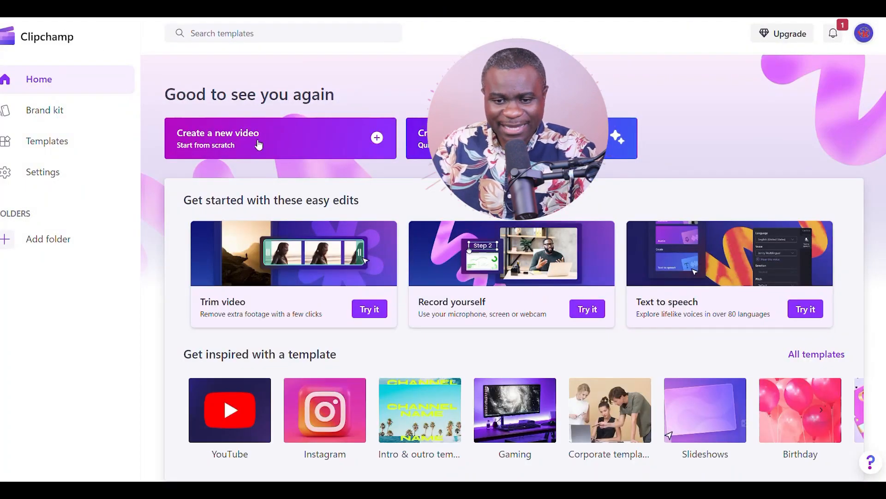
{"action": "left_click", "coordinate": [259, 144]}
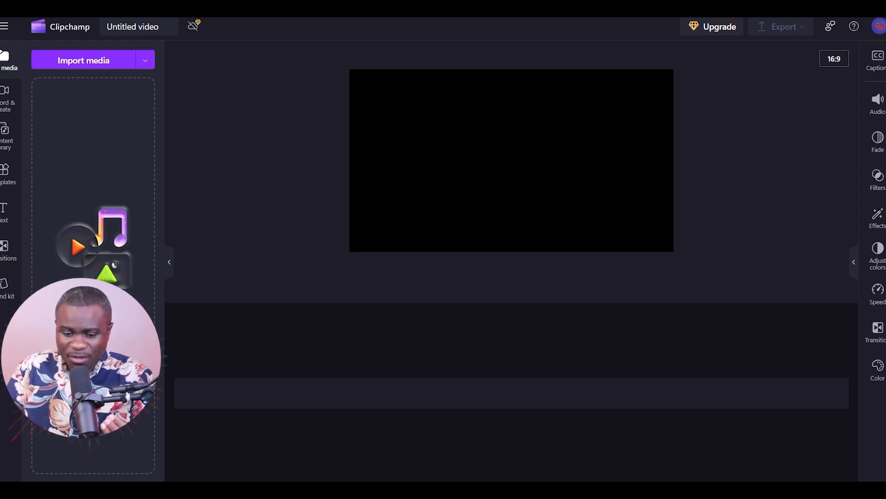
Import all MP3 files from the audios folder into the new video's media library.
{"action": "mouse_move", "coordinate": [302, 489]}
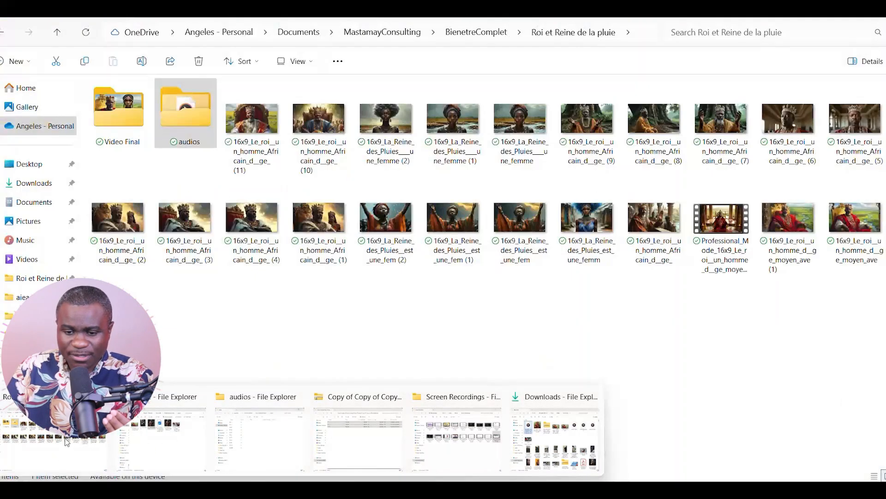
{"action": "left_click", "coordinate": [161, 447]}
{"action": "key", "text": "Return"}
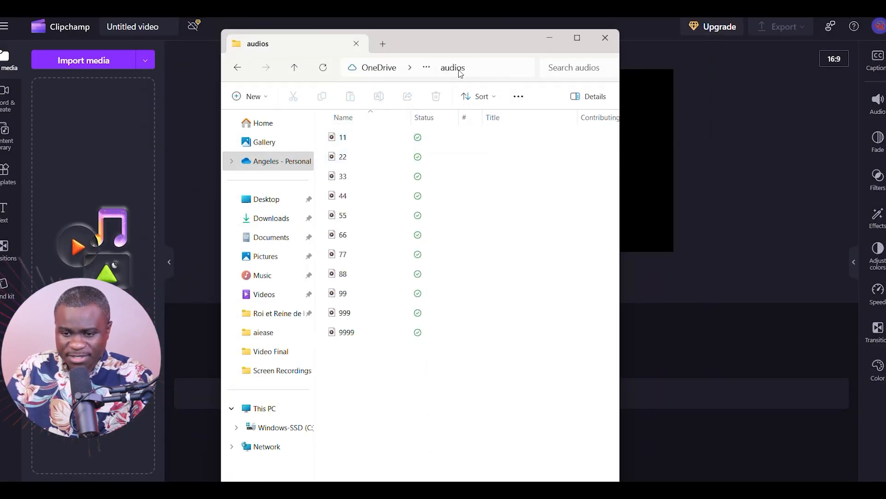
{"action": "key", "text": "ctrl+a"}
{"action": "left_click_drag", "start_coordinate": [571, 114], "coordinate": [84, 203]}
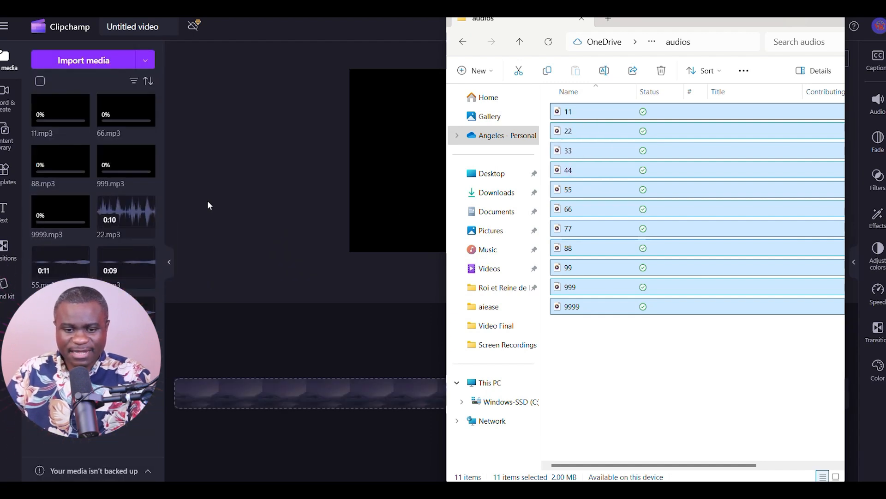
{"action": "left_click", "coordinate": [775, 19]}
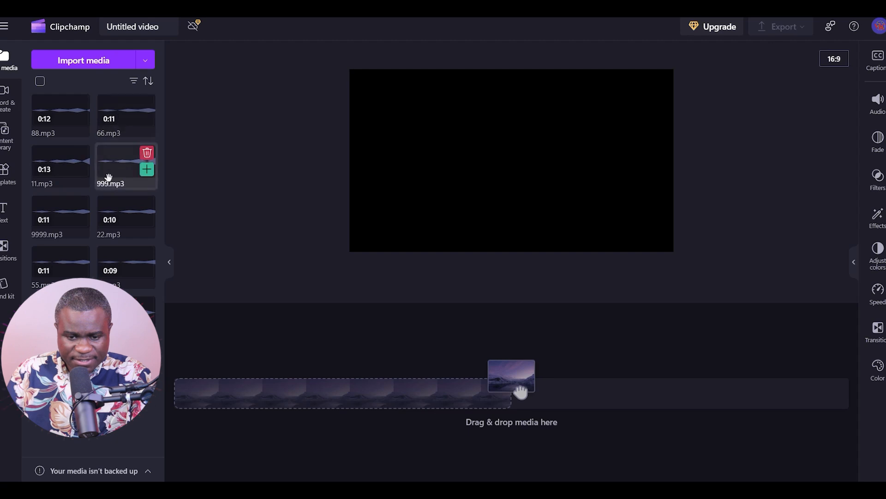
Sort the imported media by name in ascending order.
{"action": "left_click", "coordinate": [148, 82]}
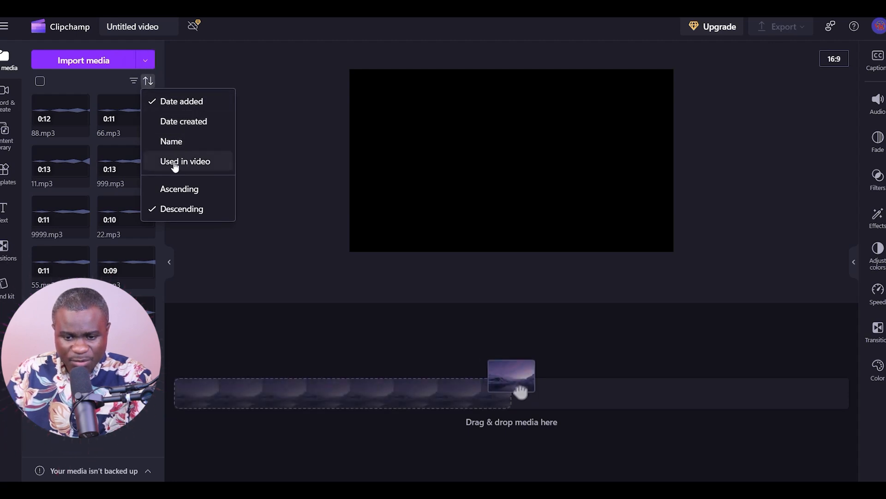
{"action": "left_click", "coordinate": [176, 191]}
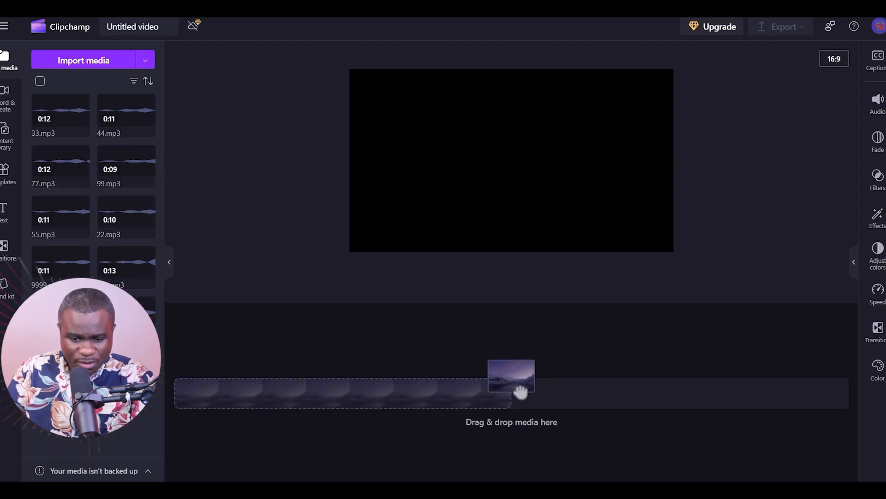
{"action": "left_click", "coordinate": [148, 81]}
{"action": "left_click", "coordinate": [178, 143]}
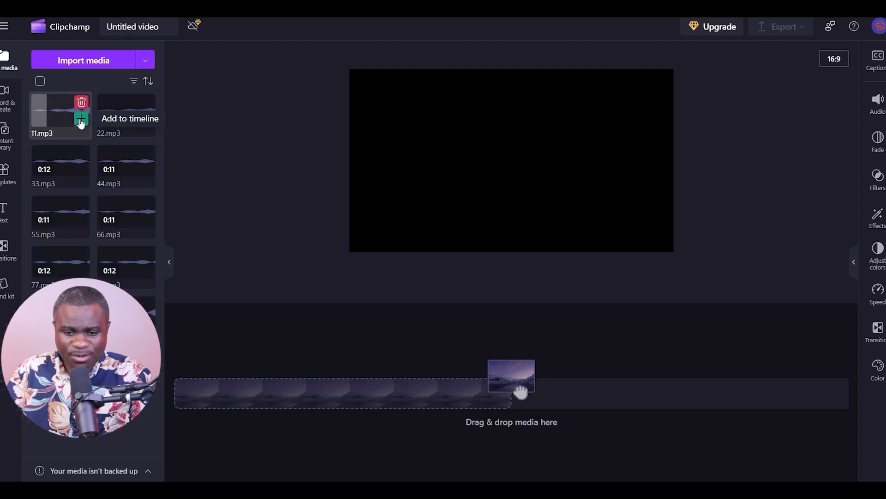
Add the audio files 11.mp3 through 9999.mp3 to the timeline in name order and return the playhead to the start.
{"action": "left_click", "coordinate": [81, 120]}
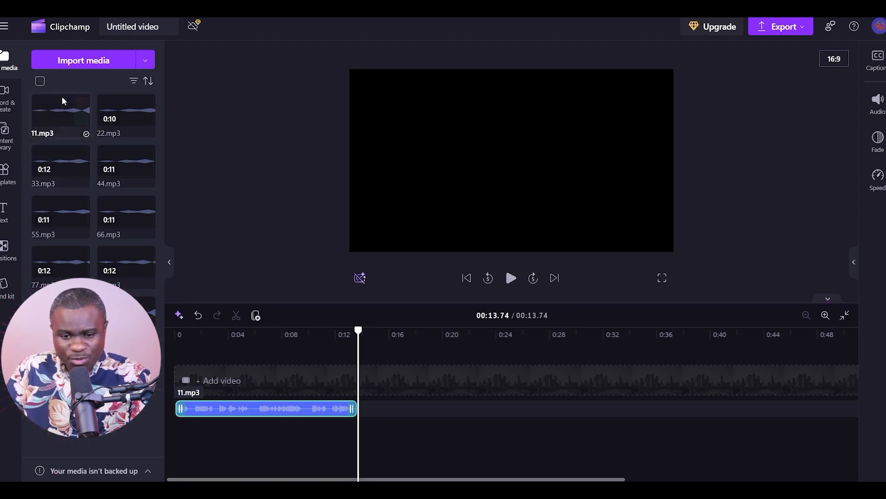
{"action": "mouse_move", "coordinate": [111, 116]}
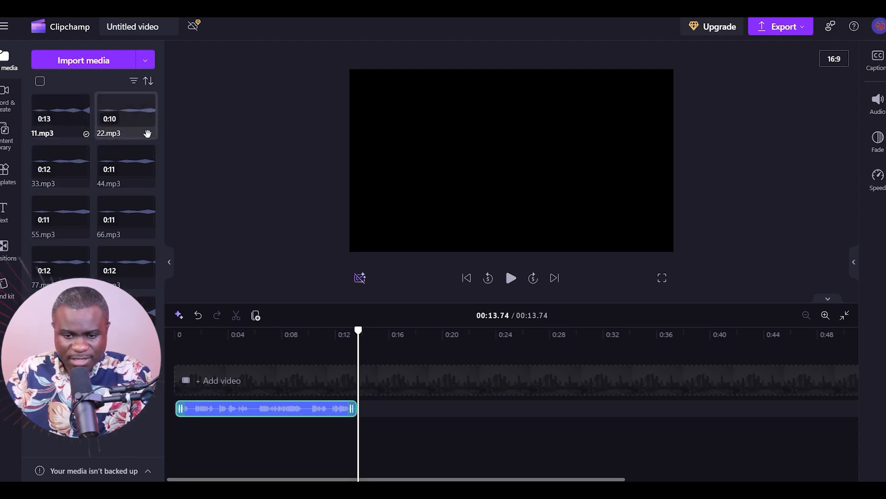
{"action": "left_click", "coordinate": [132, 129]}
{"action": "left_click", "coordinate": [69, 181]}
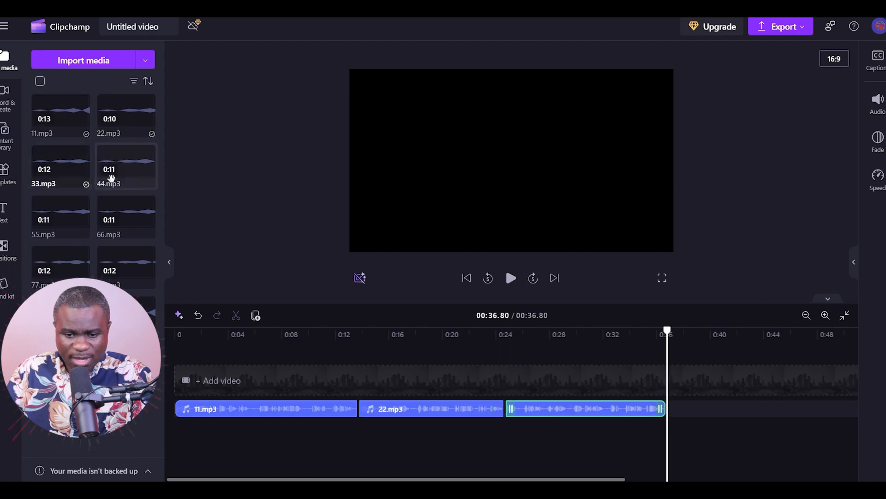
{"action": "left_click", "coordinate": [141, 185]}
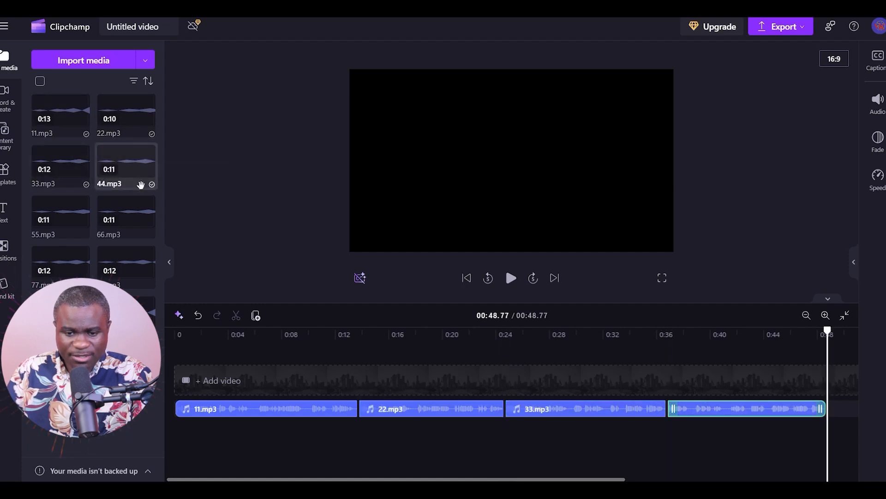
{"action": "left_click", "coordinate": [84, 224]}
{"action": "left_click", "coordinate": [138, 226]}
{"action": "left_click", "coordinate": [79, 256]}
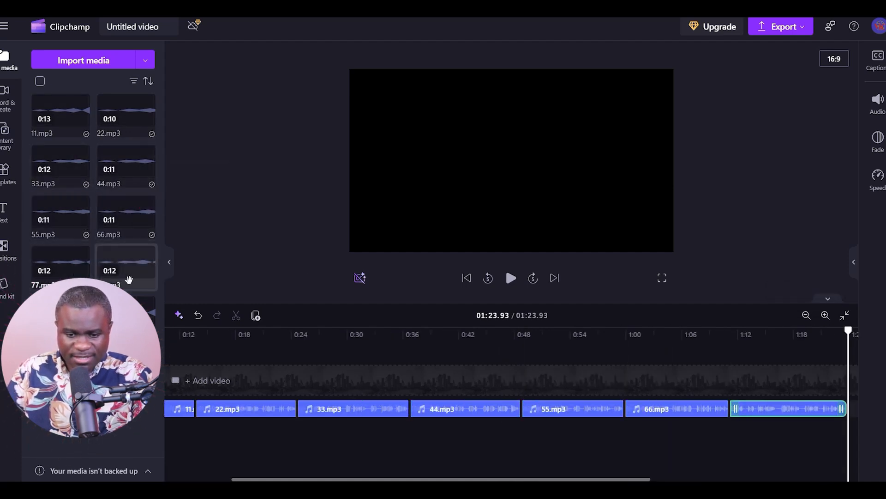
{"action": "left_click", "coordinate": [133, 277]}
{"action": "left_click", "coordinate": [79, 320]}
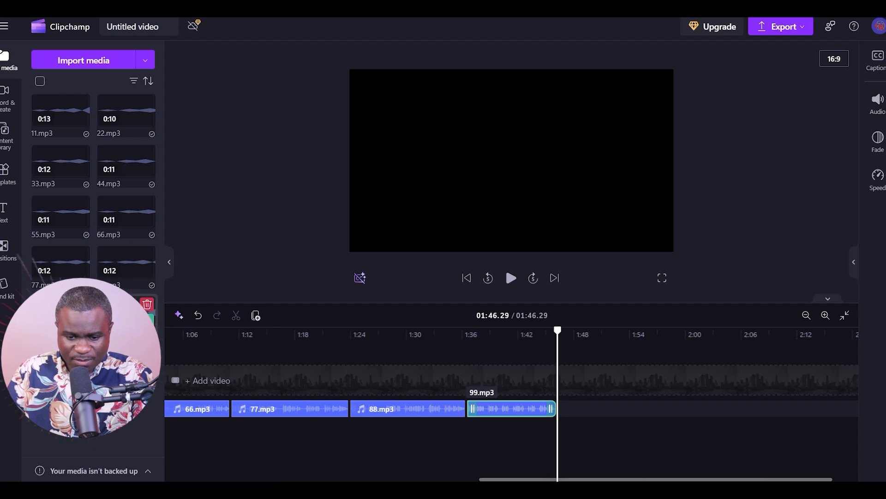
{"action": "left_click", "coordinate": [147, 320]}
{"action": "left_click", "coordinate": [80, 370]}
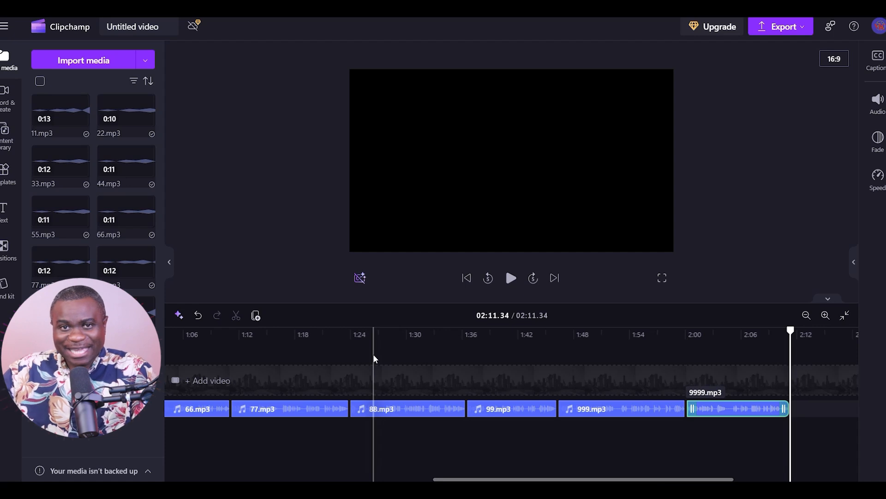
{"action": "left_click", "coordinate": [466, 278]}
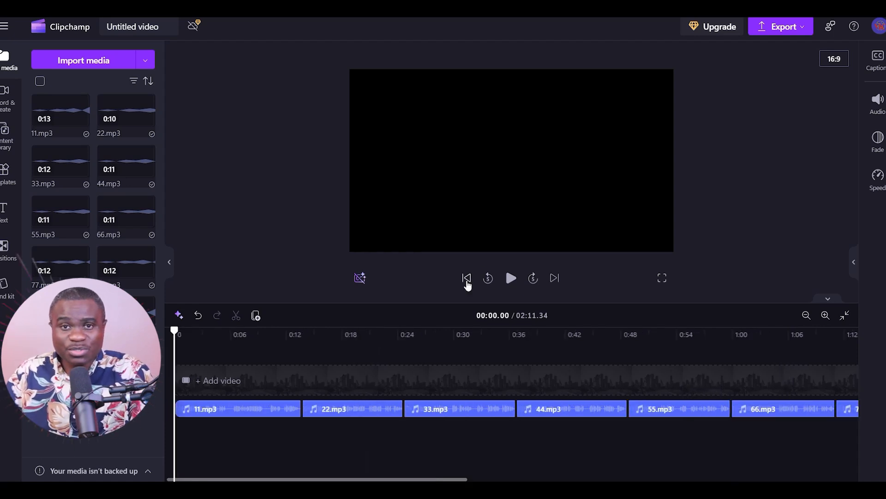
Open the two "homme_d__ge_moyen_ave" king images in the "Roi et Reine de la pluie" folder to compare them.
{"action": "mouse_move", "coordinate": [244, 491]}
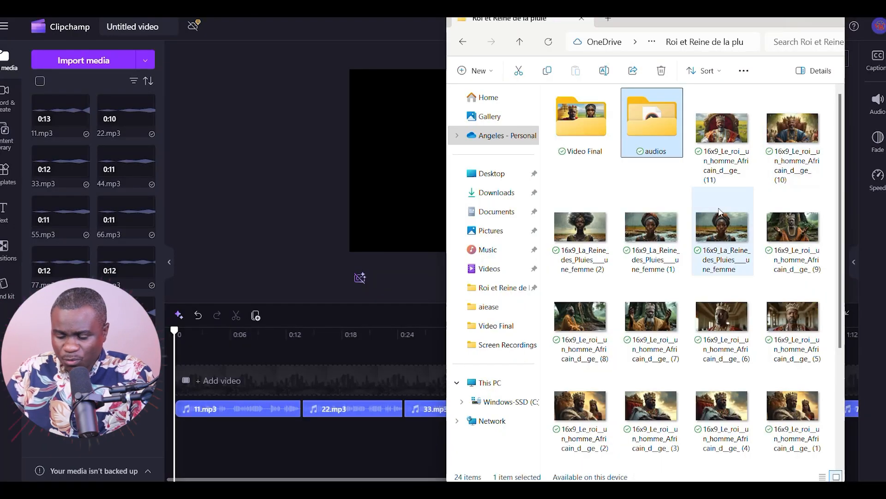
{"action": "scroll", "coordinate": [774, 314], "scroll_direction": "down", "scroll_amount": 3}
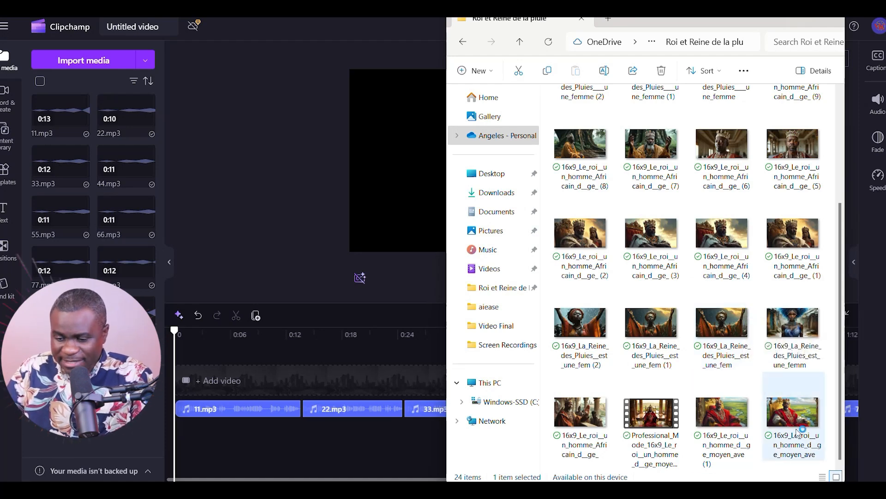
{"action": "double_click", "coordinate": [724, 416]}
{"action": "left_click", "coordinate": [811, 52]}
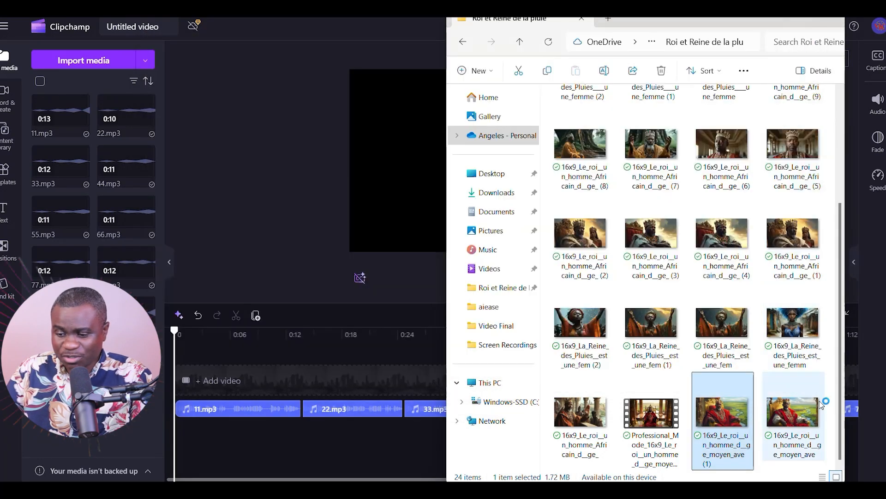
{"action": "double_click", "coordinate": [811, 412]}
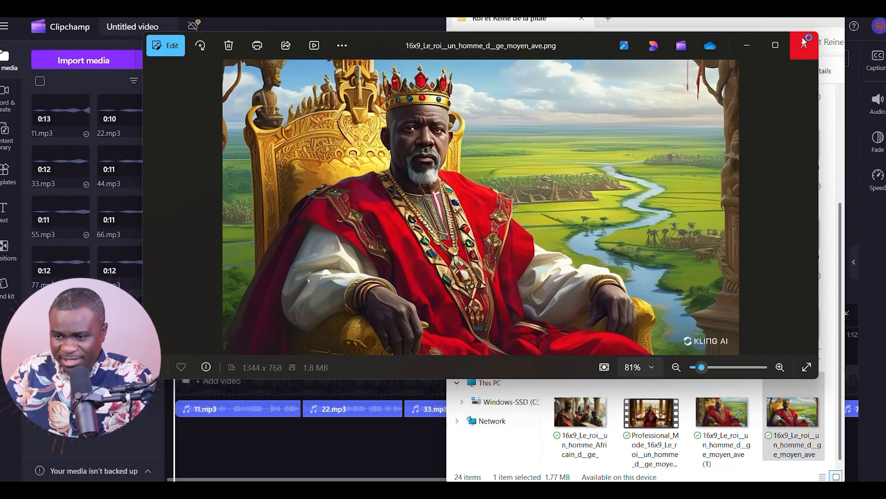
{"action": "left_click", "coordinate": [803, 45]}
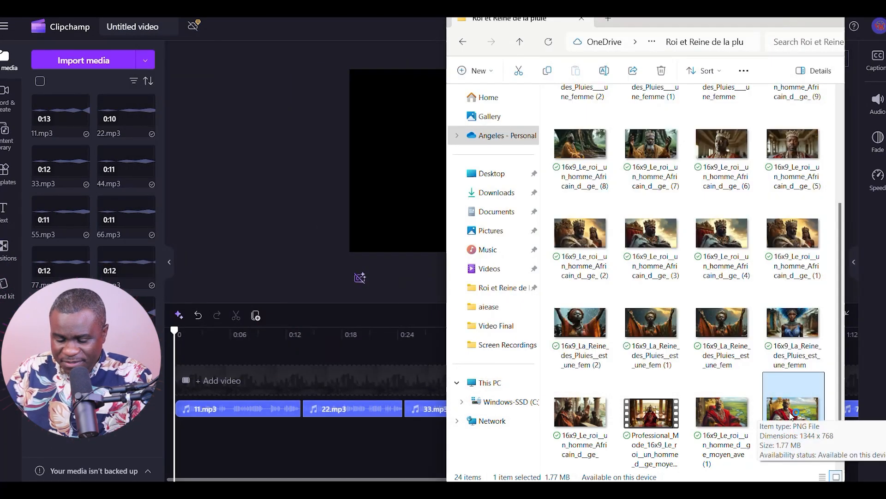
Import 16x9_Le_roi__un_homme_d__ge_moyen_ave.png, place it at the timeline's start and extend it to the length of 11.mp3.
{"action": "left_click_drag", "start_coordinate": [792, 415], "coordinate": [125, 323]}
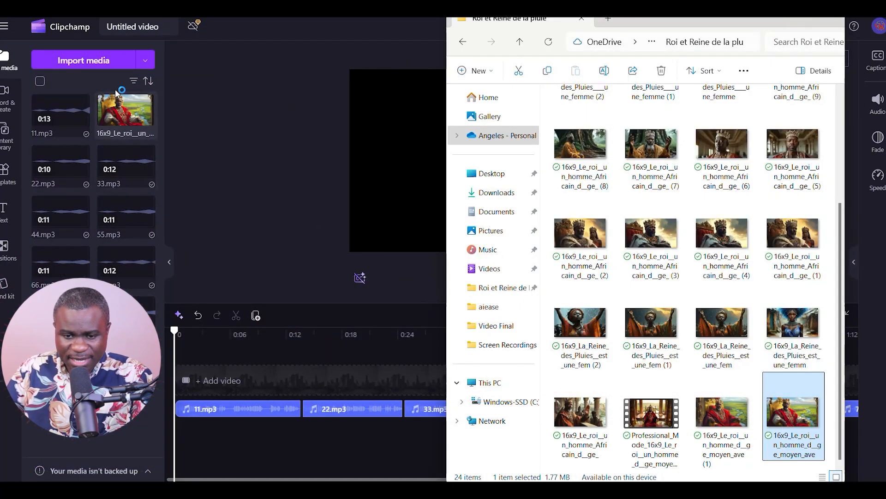
{"action": "left_click", "coordinate": [146, 124]}
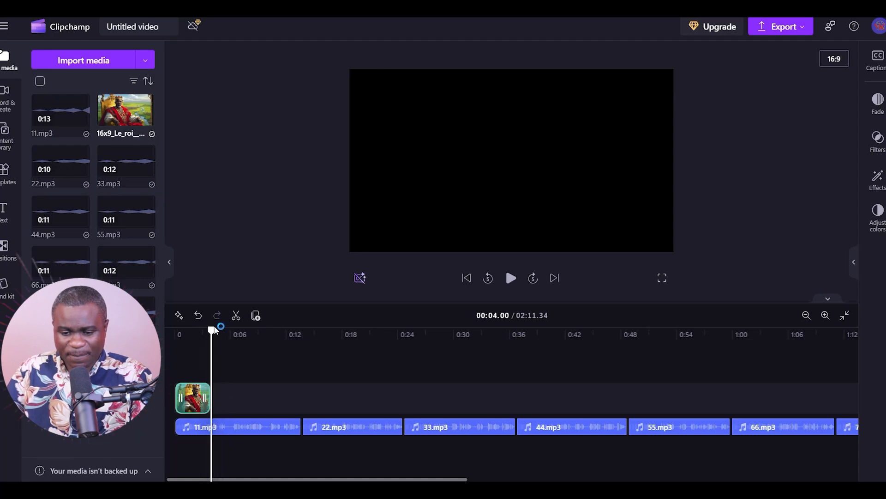
{"action": "left_click_drag", "start_coordinate": [213, 330], "coordinate": [159, 331]}
{"action": "left_click_drag", "start_coordinate": [205, 403], "coordinate": [299, 399]}
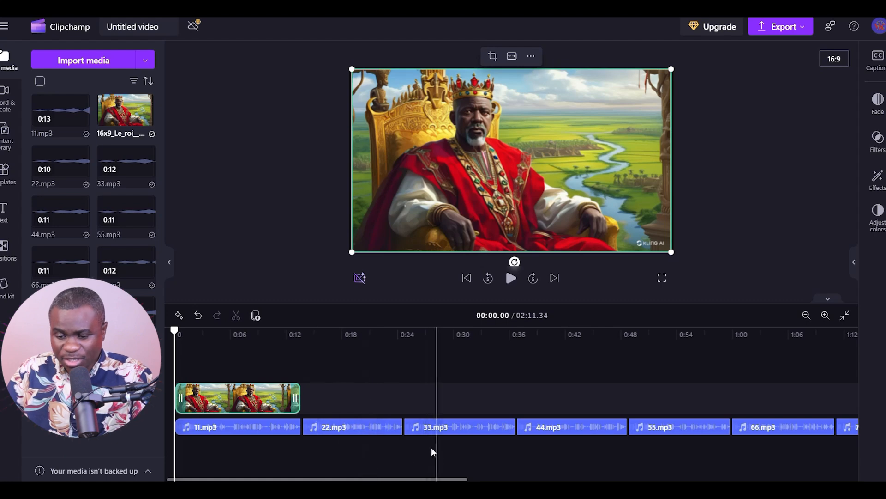
Shorten the king image on the timeline to about 8 seconds.
{"action": "left_click", "coordinate": [806, 316]}
{"action": "left_click", "coordinate": [805, 316]}
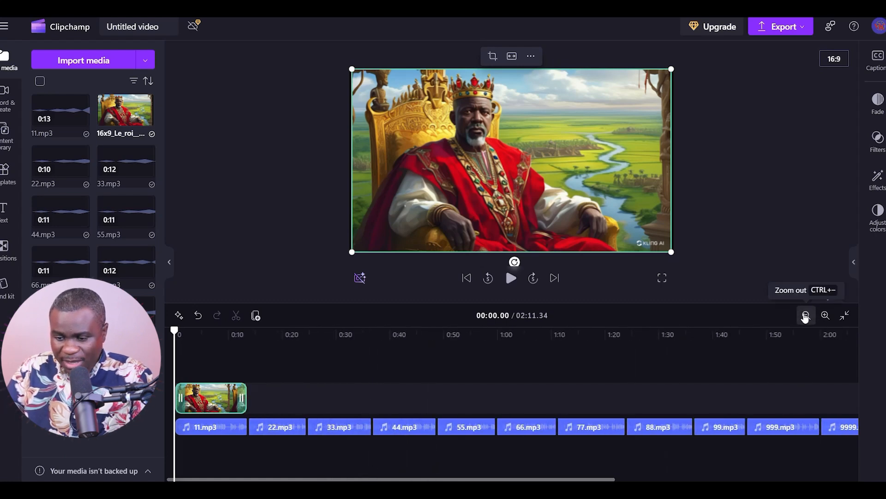
{"action": "left_click", "coordinate": [806, 316]}
{"action": "left_click", "coordinate": [198, 315]}
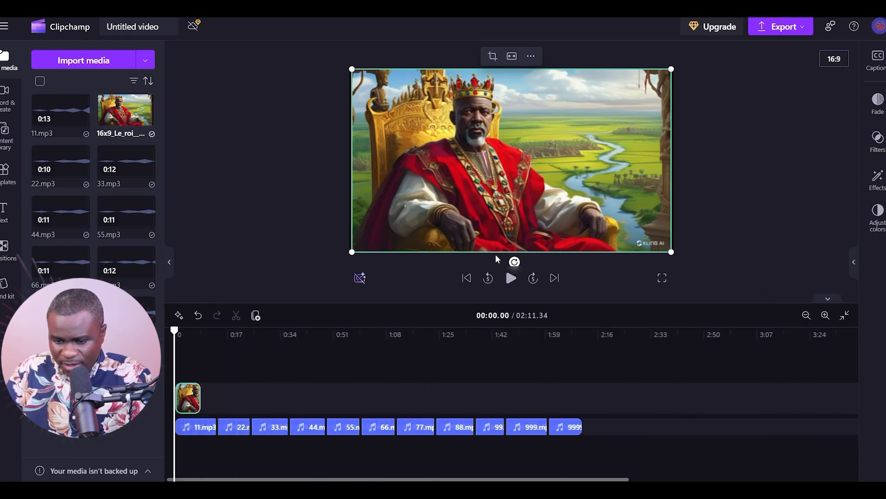
Play the timeline from the start to just past the end of 11.mp3 to check the image against the narration.
{"action": "left_click", "coordinate": [509, 278]}
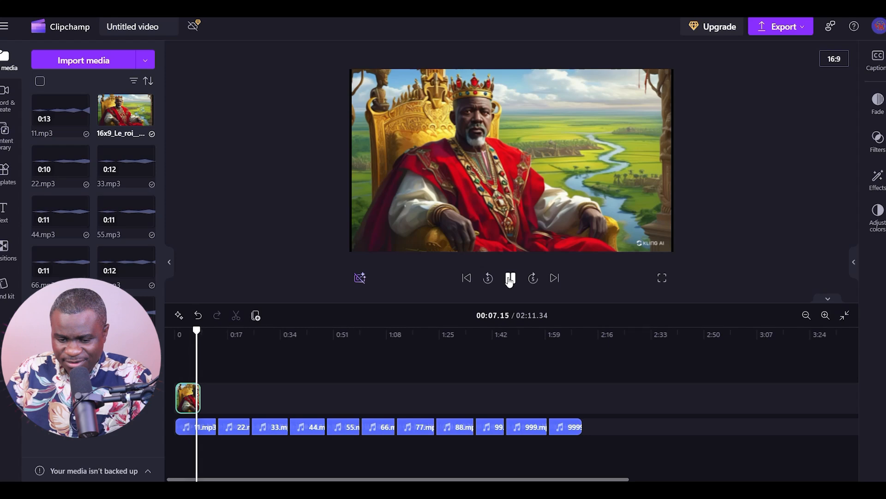
{"action": "left_click", "coordinate": [509, 278]}
{"action": "left_click", "coordinate": [509, 279]}
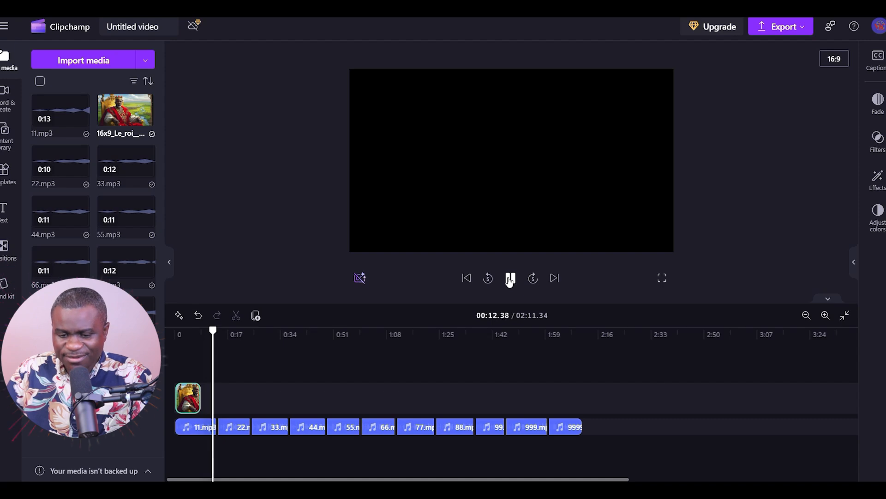
{"action": "left_click", "coordinate": [510, 279]}
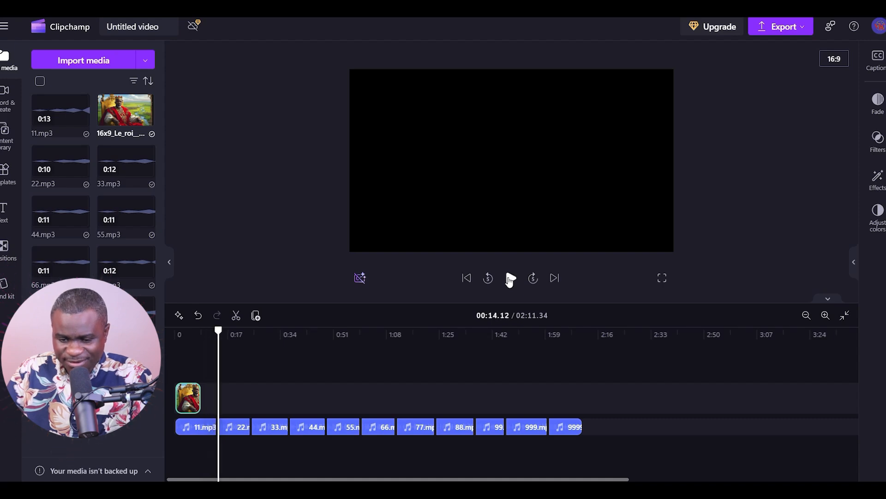
Import the "Professional_Mode_16x9_Le_roi" video and place it directly after the king image on the same track, above 11.mp3.
{"action": "mouse_move", "coordinate": [260, 490]}
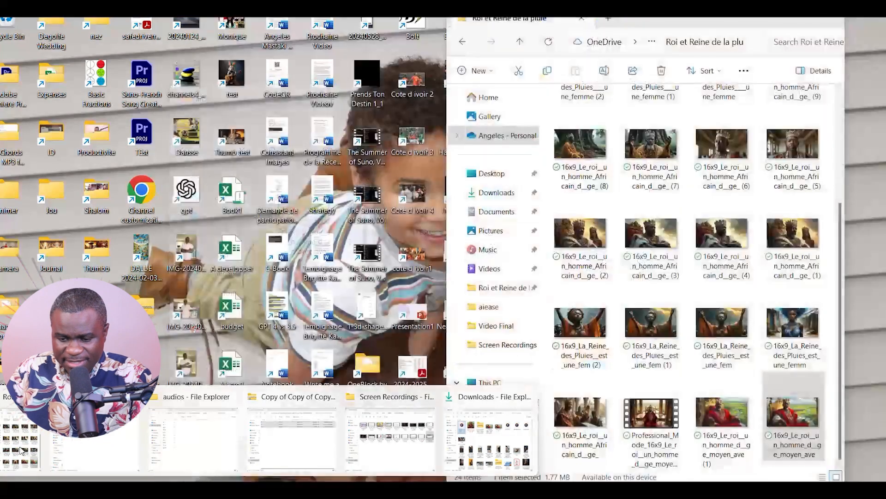
{"action": "left_click", "coordinate": [20, 442]}
{"action": "left_click_drag", "start_coordinate": [652, 415], "coordinate": [152, 296]}
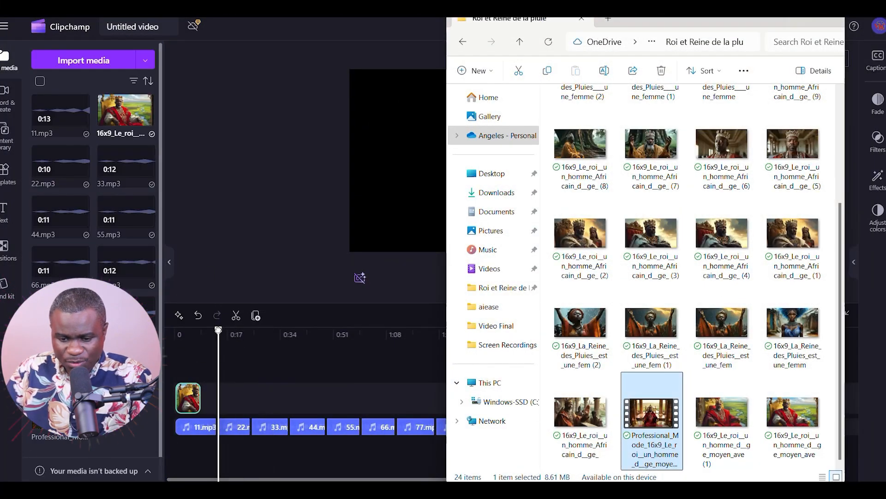
{"action": "left_click", "coordinate": [217, 331]}
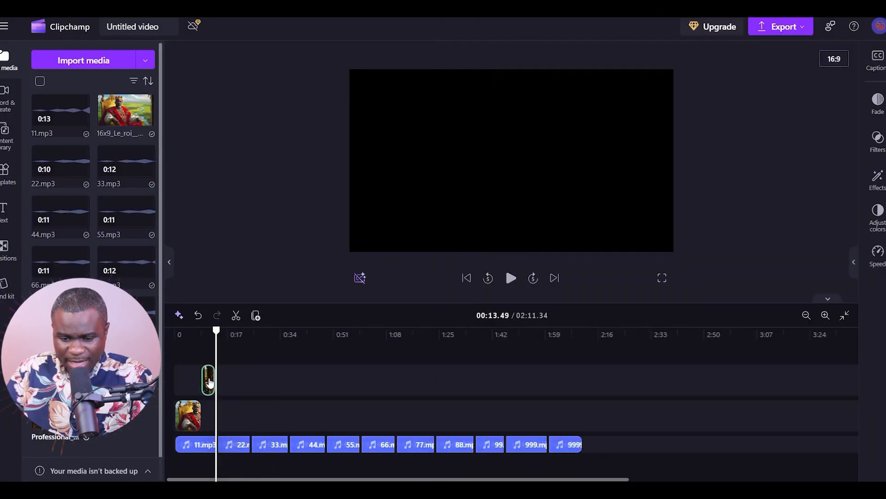
{"action": "left_click_drag", "start_coordinate": [210, 383], "coordinate": [212, 417]}
{"action": "mouse_move", "coordinate": [216, 330]}
{"action": "left_mouse_down"}
{"action": "mouse_move", "coordinate": [242, 333]}
{"action": "mouse_move", "coordinate": [216, 331]}
{"action": "left_mouse_up"}
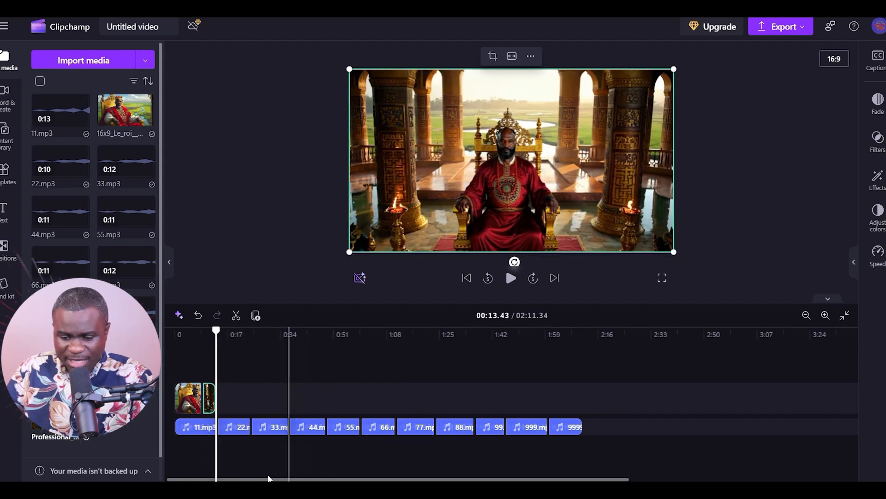
Import the waving-king image and the blue-haired queen image and place them after the video clip, above 22.mp3 and 33.mp3.
{"action": "mouse_move", "coordinate": [258, 490]}
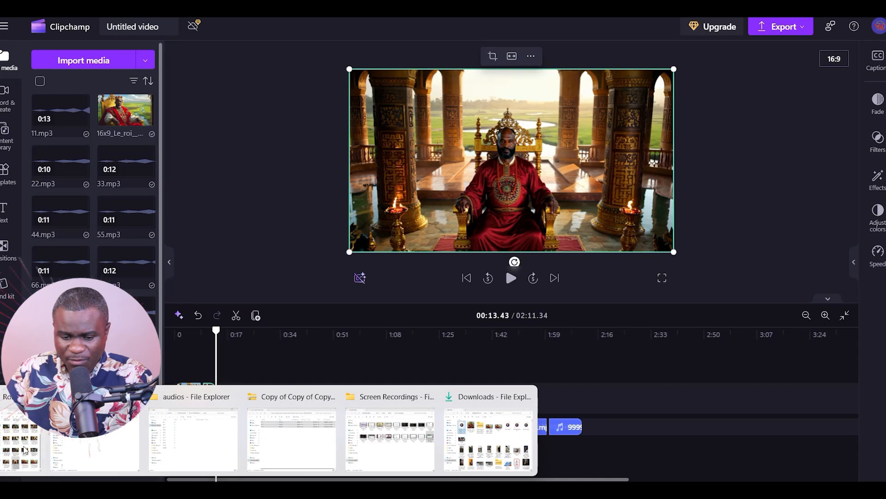
{"action": "left_click", "coordinate": [40, 455]}
{"action": "left_click_drag", "start_coordinate": [580, 412], "coordinate": [227, 397]}
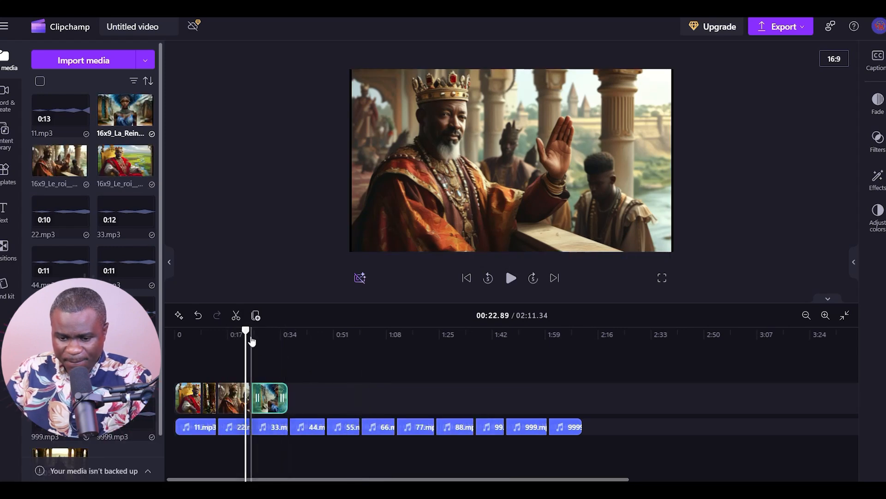
Fit the opening king image, the waving-king image and the blue-haired queen image to the 16:9 frame.
{"action": "left_click", "coordinate": [184, 334]}
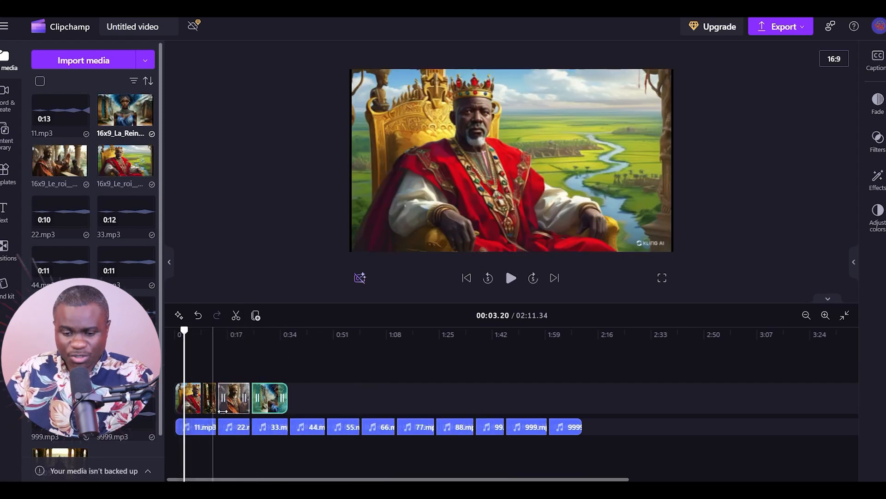
{"action": "left_click", "coordinate": [193, 405]}
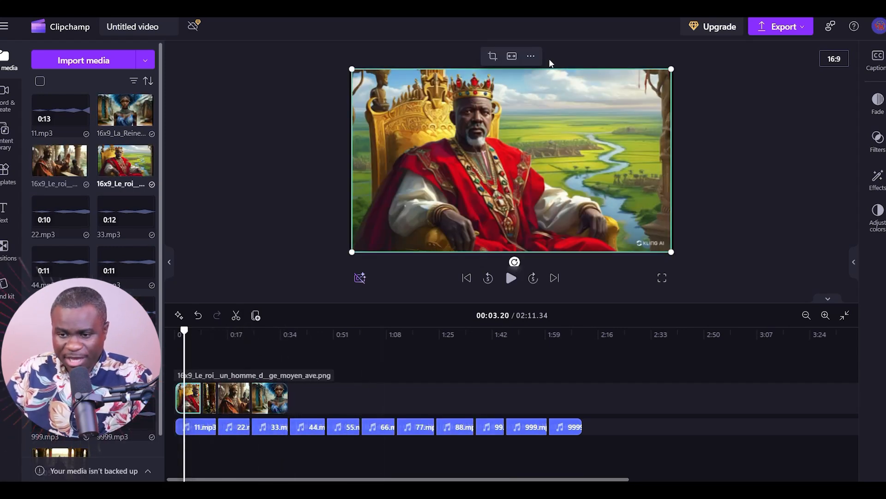
{"action": "left_click", "coordinate": [513, 59]}
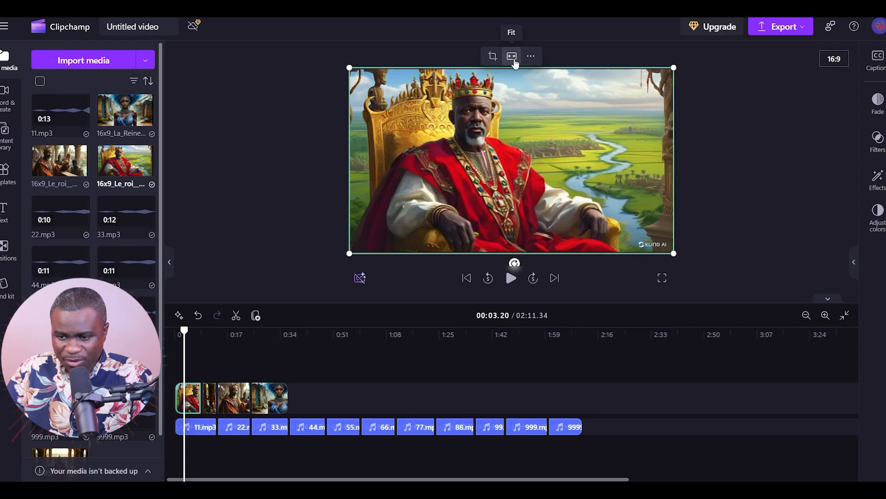
{"action": "left_click", "coordinate": [211, 398]}
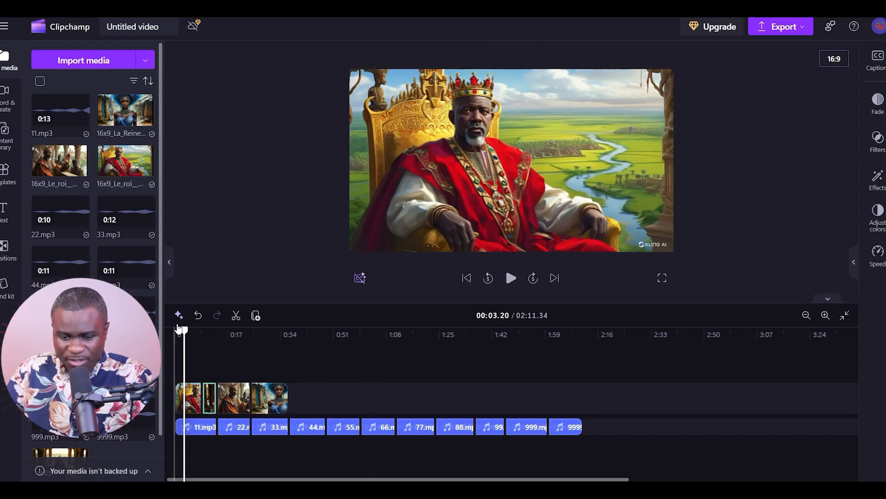
{"action": "left_click_drag", "start_coordinate": [184, 329], "coordinate": [264, 329]}
{"action": "left_click", "coordinate": [270, 397]}
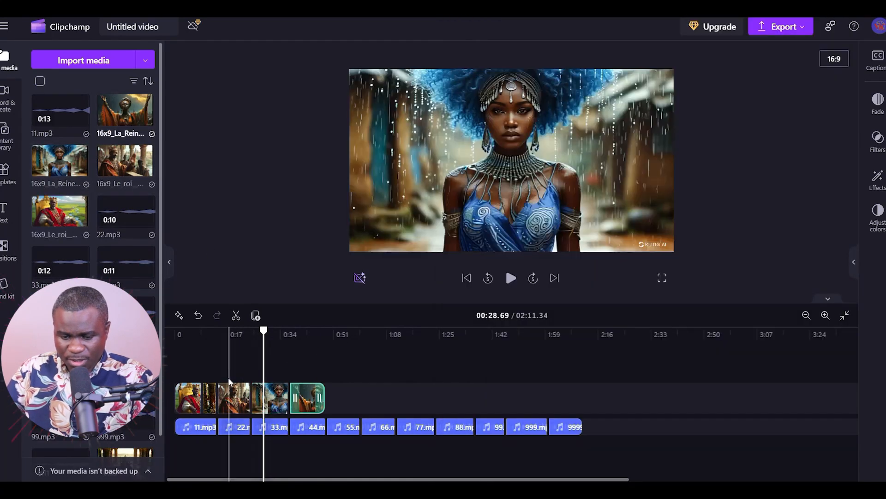
Import the seated crowned-king image, place it above 55.mp3, and select the raised-arms queen image above 44.mp3.
{"action": "left_click_drag", "start_coordinate": [125, 161], "coordinate": [379, 408]}
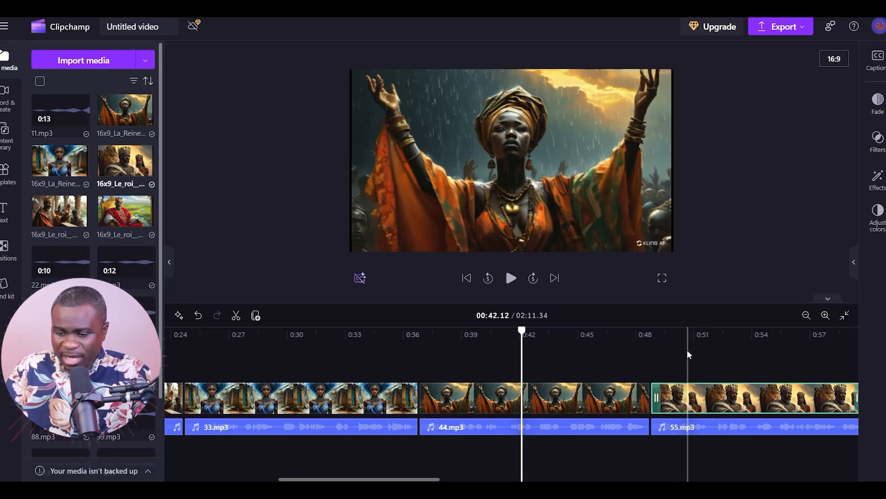
{"action": "left_click", "coordinate": [510, 404]}
{"action": "left_click", "coordinate": [569, 409]}
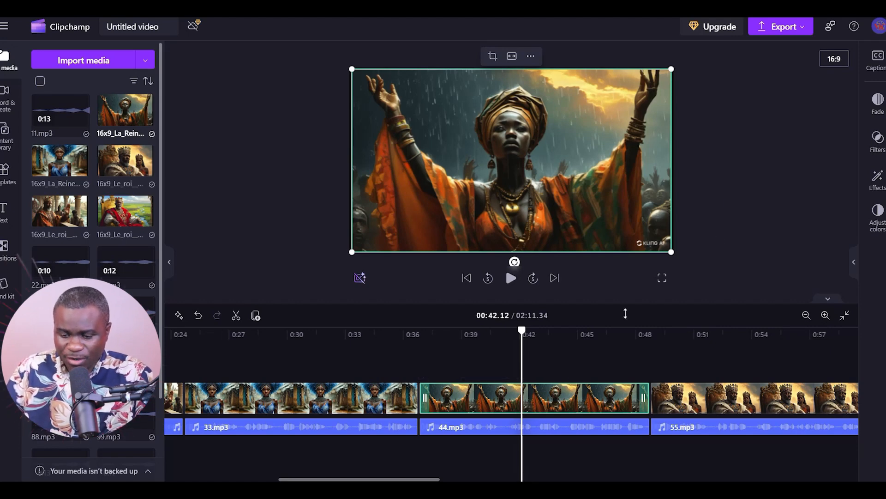
Play the timeline from the start to the end of 11.mp3 to check the visuals against the narration.
{"action": "left_click_drag", "start_coordinate": [509, 332], "coordinate": [203, 360]}
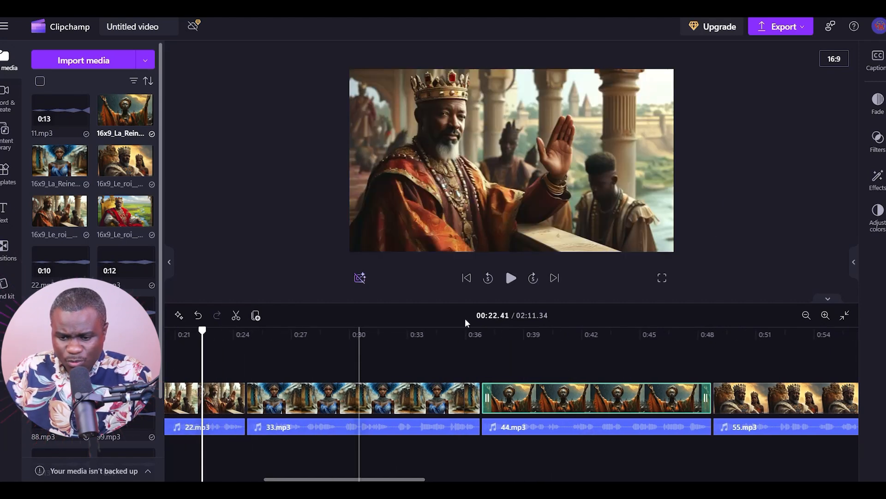
{"action": "left_click", "coordinate": [467, 278]}
{"action": "left_click", "coordinate": [511, 277]}
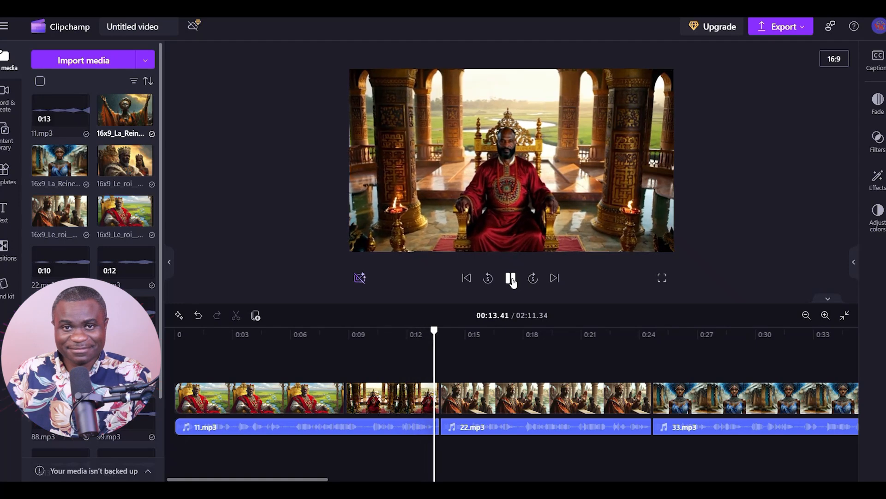
{"action": "left_click", "coordinate": [511, 278]}
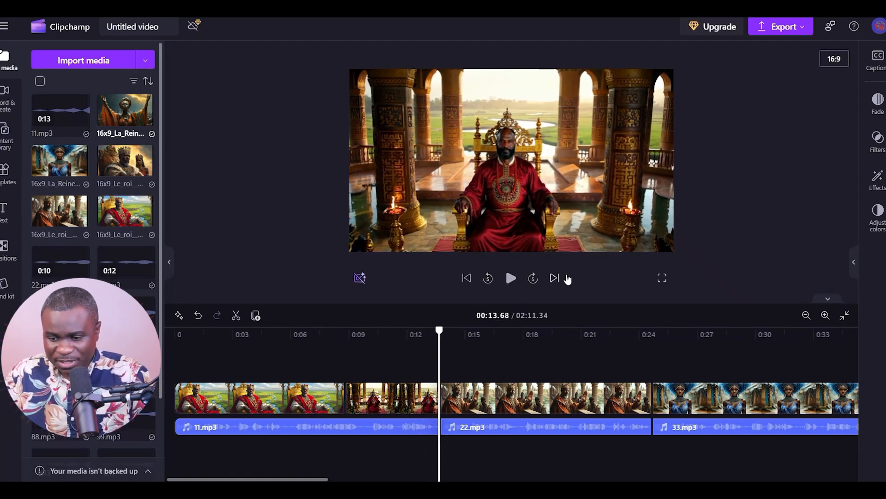
Apply the Slow zoom effect to the opening king image above 11.mp3.
{"action": "left_click_drag", "start_coordinate": [439, 330], "coordinate": [165, 362]}
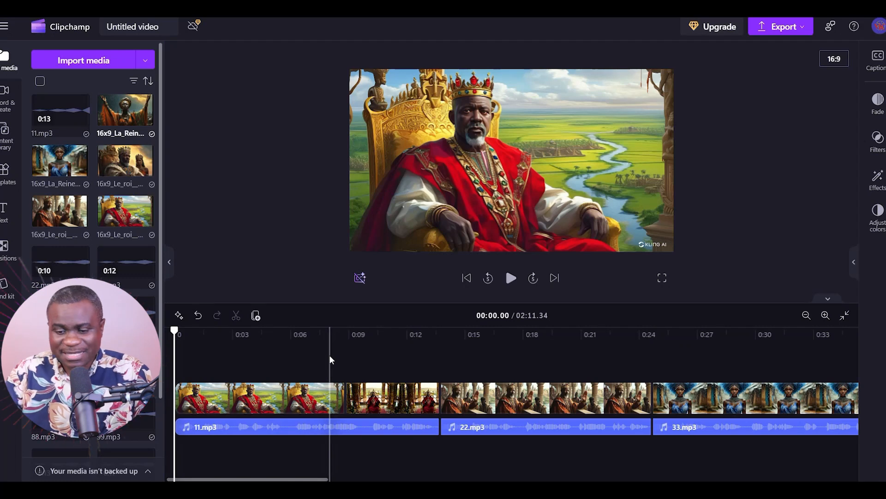
{"action": "left_click", "coordinate": [287, 398]}
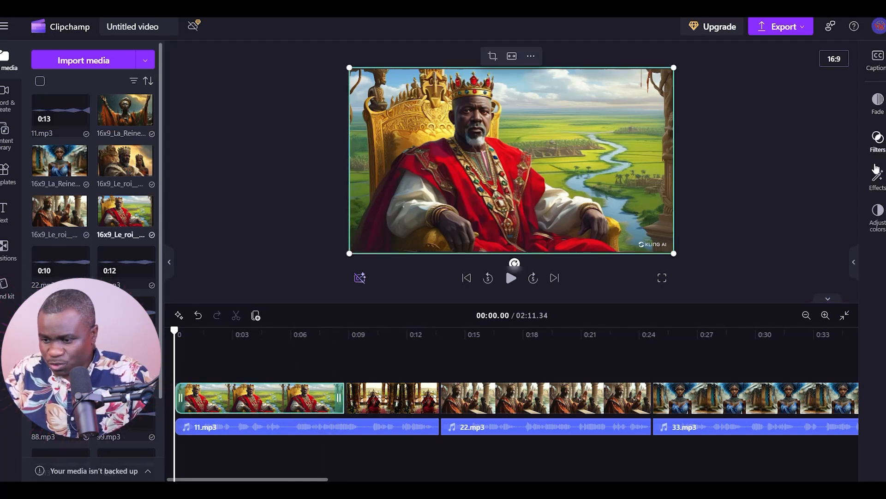
{"action": "left_click", "coordinate": [878, 180]}
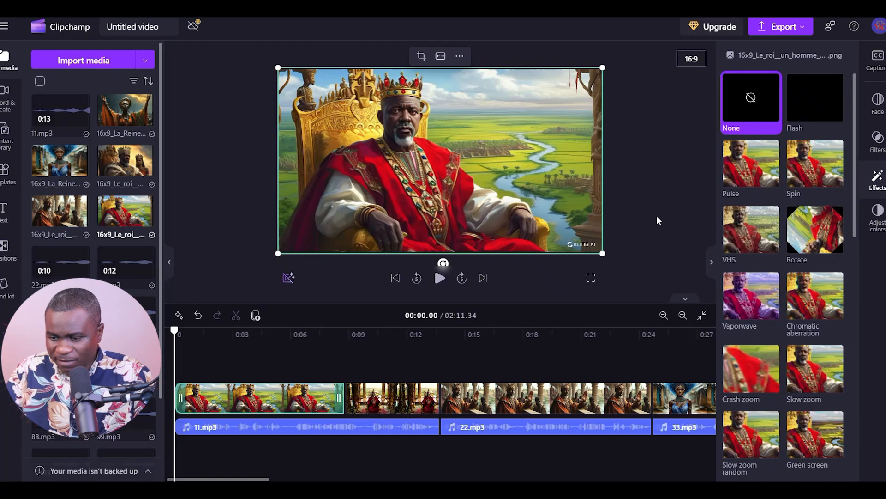
{"action": "left_click", "coordinate": [810, 378]}
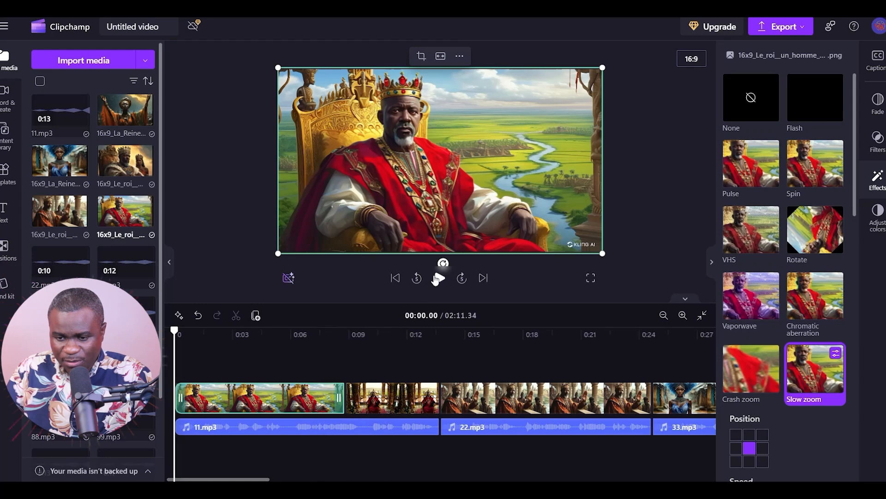
Play from the timeline's start into the waving-king image to compare the zoom effect with the following visuals.
{"action": "left_click", "coordinate": [438, 277]}
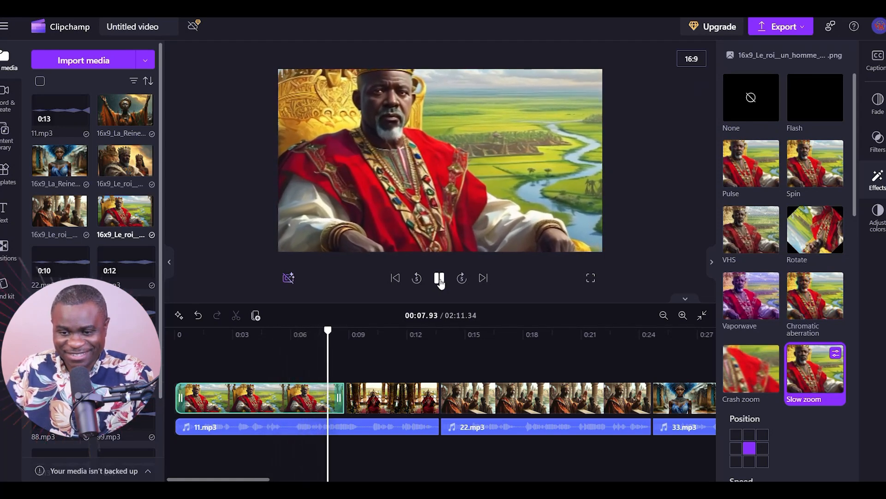
{"action": "left_click", "coordinate": [440, 279]}
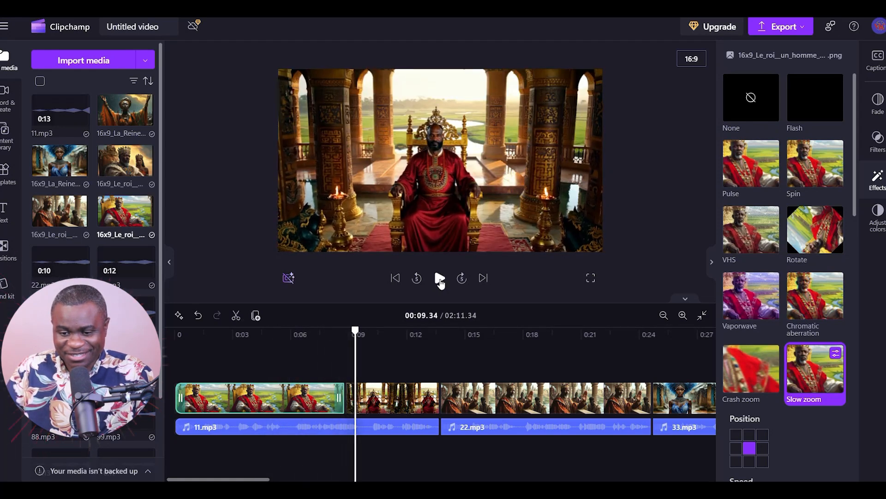
{"action": "left_click", "coordinate": [440, 278]}
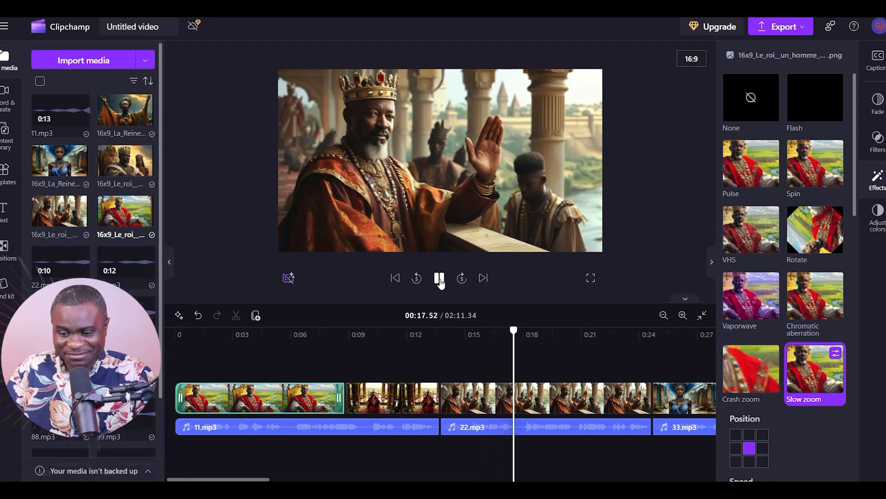
{"action": "left_click", "coordinate": [439, 278]}
Apply the Slow zoom effect to the waving-king image above 22.mp3, review its effect settings, and return to the timeline's start.
{"action": "left_click", "coordinate": [450, 398]}
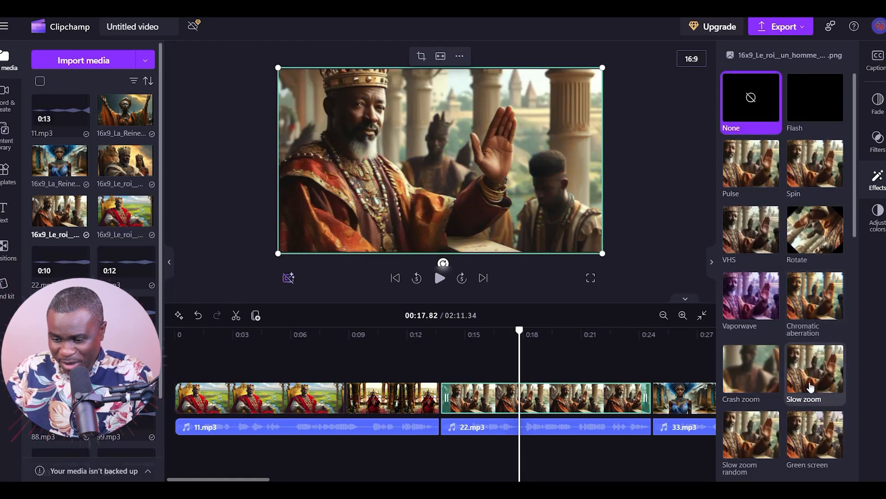
{"action": "left_click", "coordinate": [811, 387]}
{"action": "left_click", "coordinate": [439, 279]}
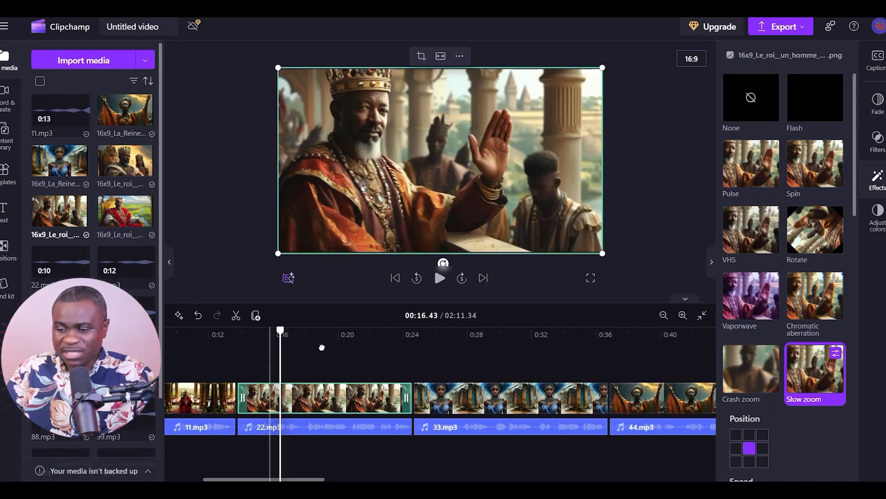
{"action": "left_click", "coordinate": [883, 181]}
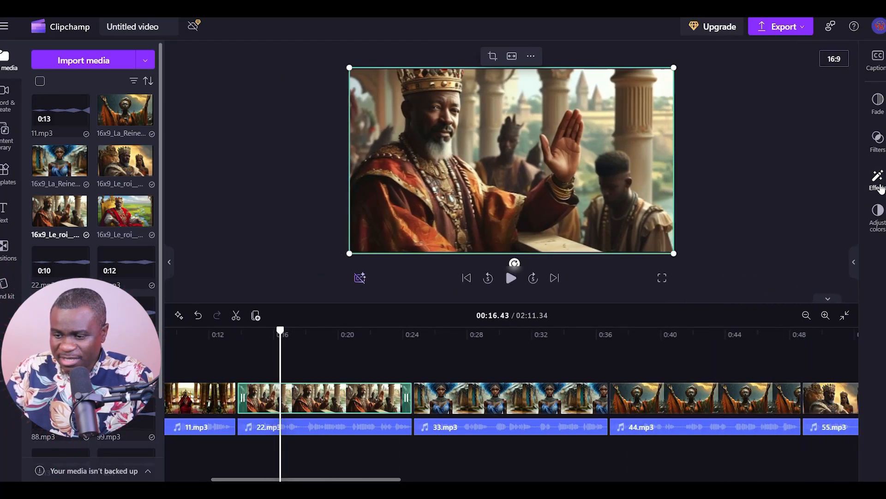
{"action": "left_click", "coordinate": [880, 180]}
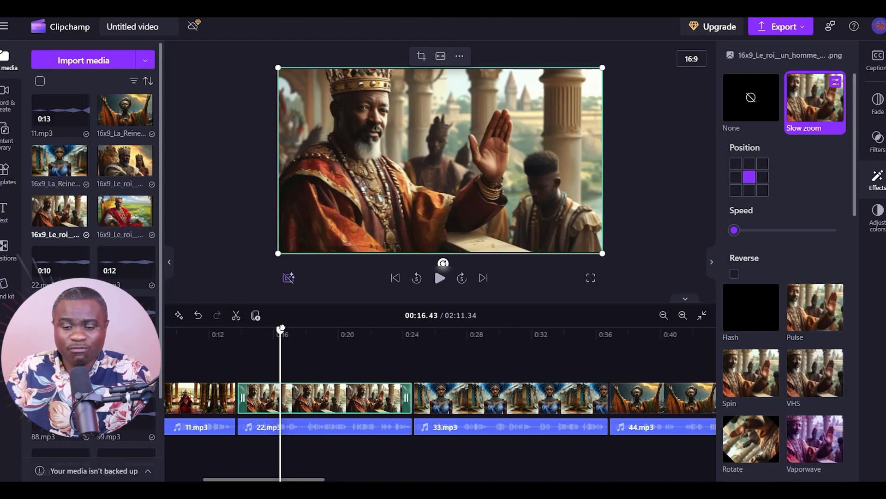
{"action": "left_click_drag", "start_coordinate": [282, 328], "coordinate": [173, 329]}
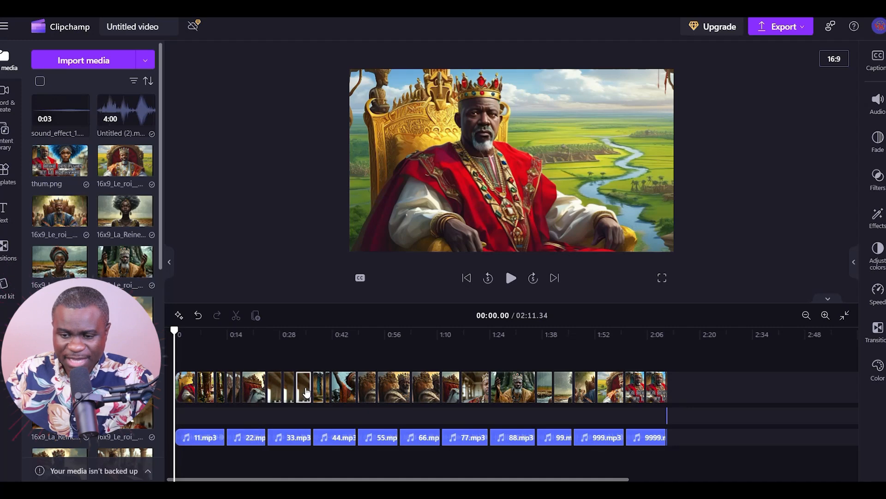
Review the fully assembled timeline by scrubbing to about 0:42, playing the captioned scene briefly and returning to the start.
{"action": "left_click", "coordinate": [306, 392]}
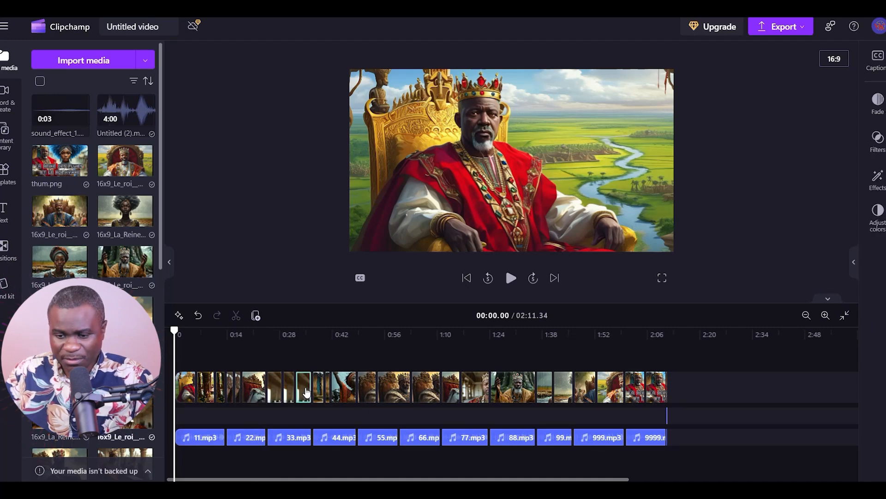
{"action": "left_click", "coordinate": [189, 333]}
{"action": "left_click_drag", "start_coordinate": [220, 331], "coordinate": [342, 338]}
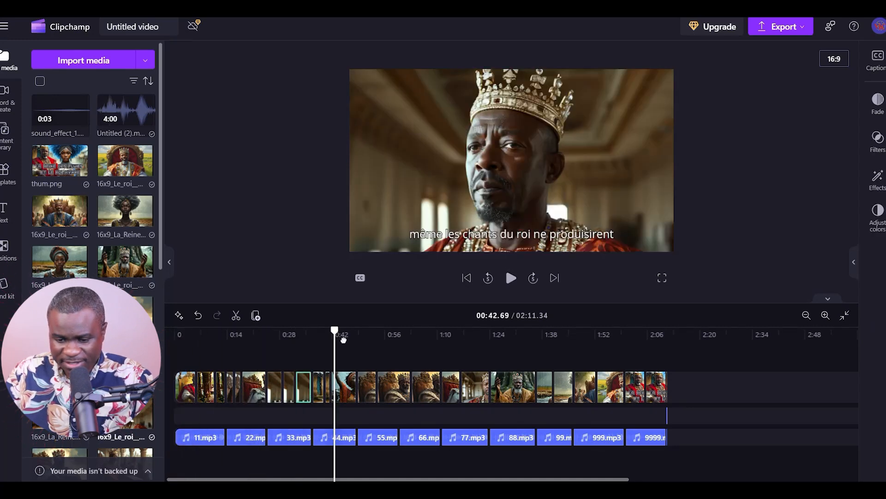
{"action": "left_click", "coordinate": [508, 283]}
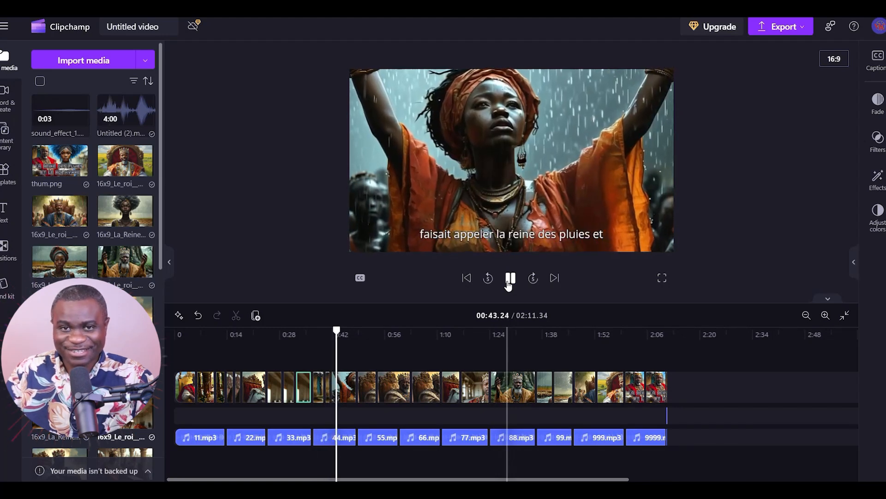
{"action": "left_click", "coordinate": [509, 278]}
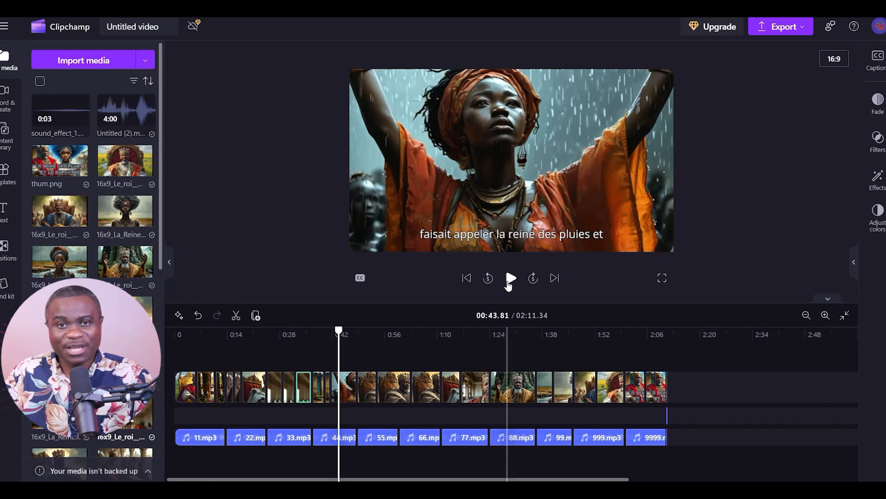
{"action": "left_click_drag", "start_coordinate": [339, 330], "coordinate": [174, 330]}
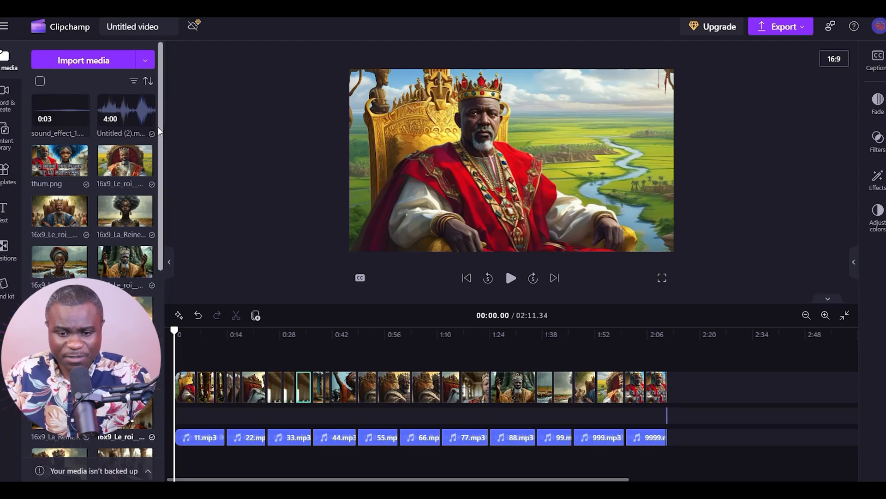
Add Untitled (2).mp3 from the timeline's start and trim its end to match the end of the video at 02:11.34.
{"action": "mouse_move", "coordinate": [128, 119]}
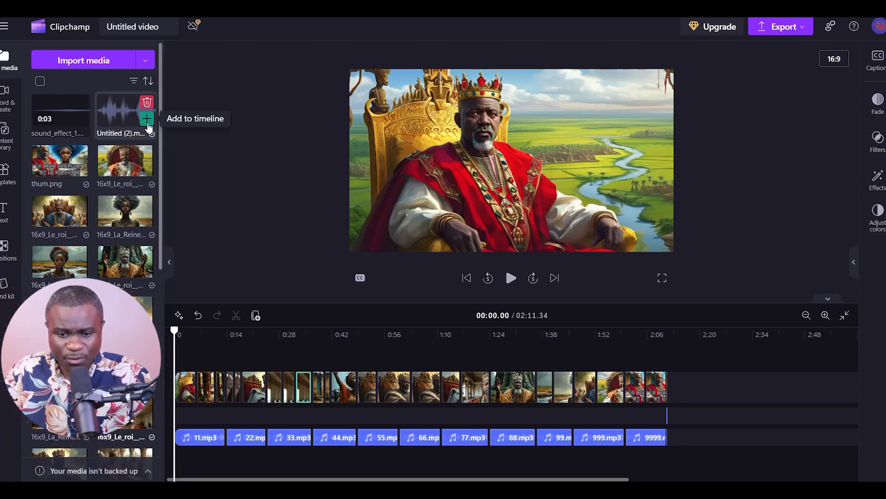
{"action": "left_click", "coordinate": [146, 119]}
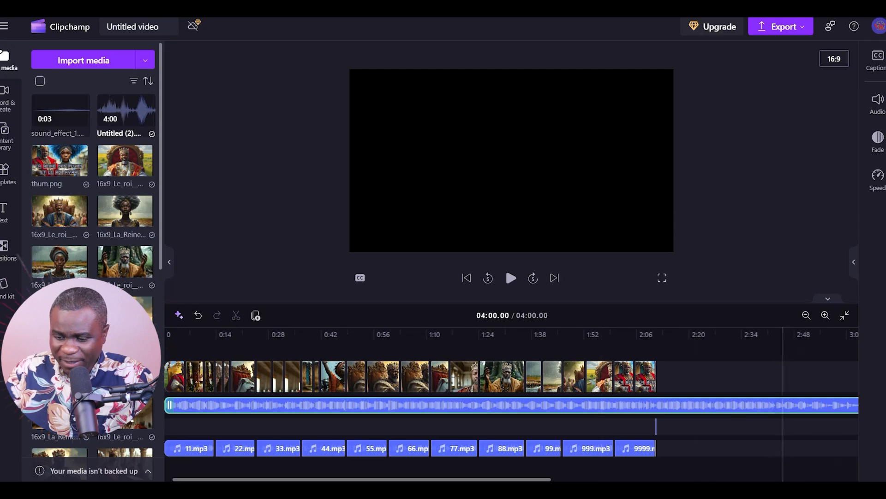
{"action": "left_click", "coordinate": [806, 315]}
{"action": "left_click", "coordinate": [807, 317]}
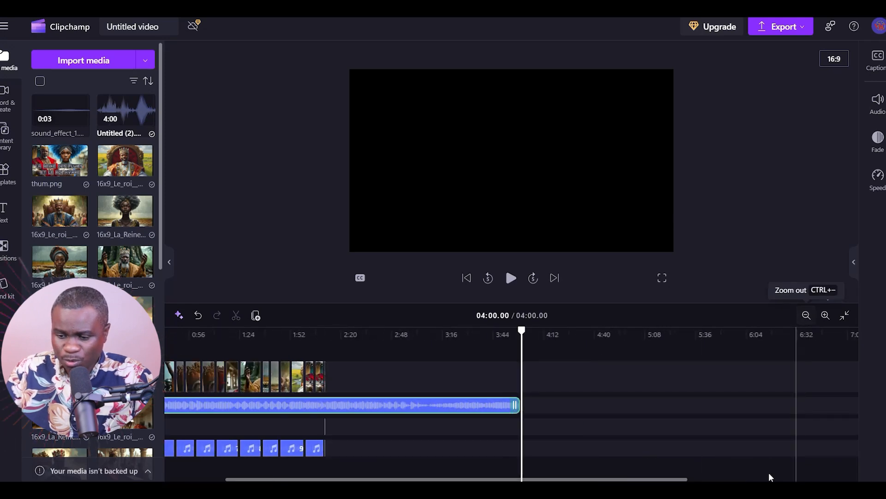
{"action": "left_click_drag", "start_coordinate": [517, 406], "coordinate": [322, 419]}
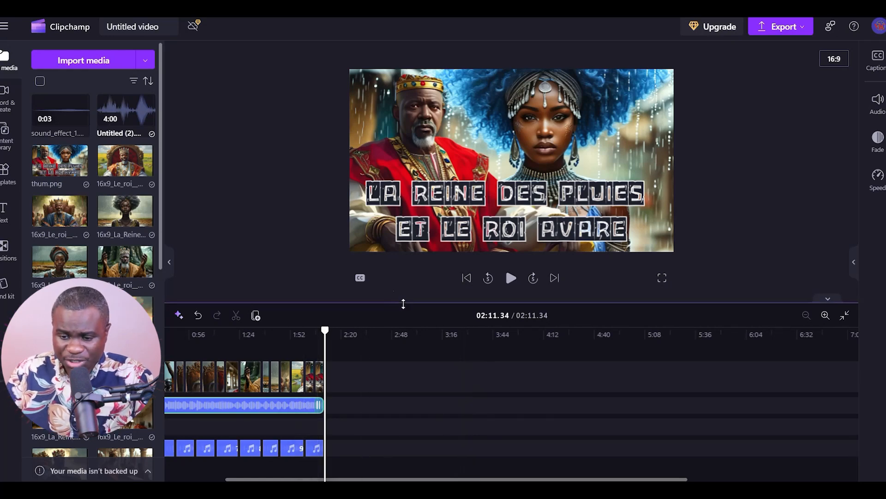
Return to the timeline's start and set the volume of Untitled (2).mp3 to 32%.
{"action": "left_click", "coordinate": [466, 277]}
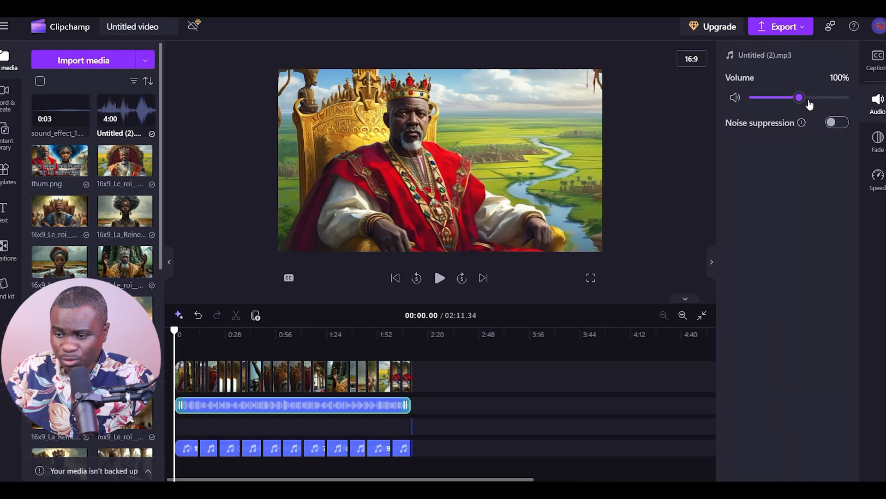
{"action": "left_click_drag", "start_coordinate": [802, 101], "coordinate": [769, 102]}
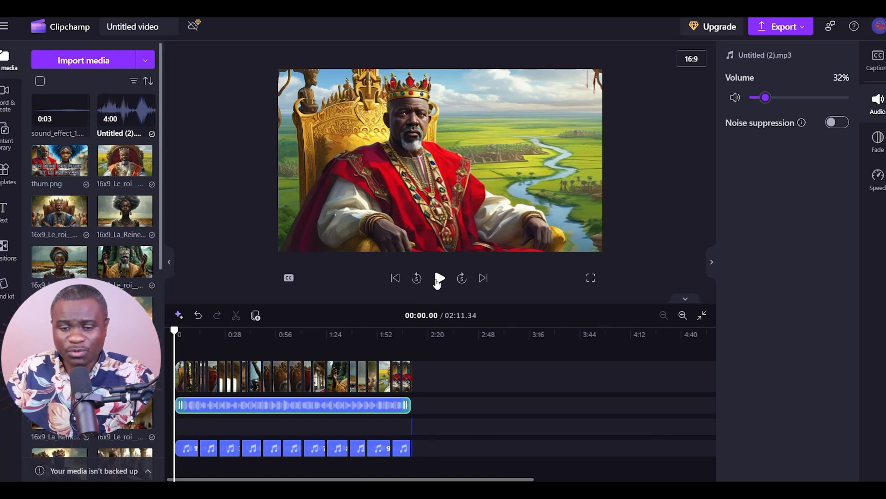
Play the opening of the video to check the narration against the background music, and return to the timeline's start.
{"action": "left_click", "coordinate": [438, 278]}
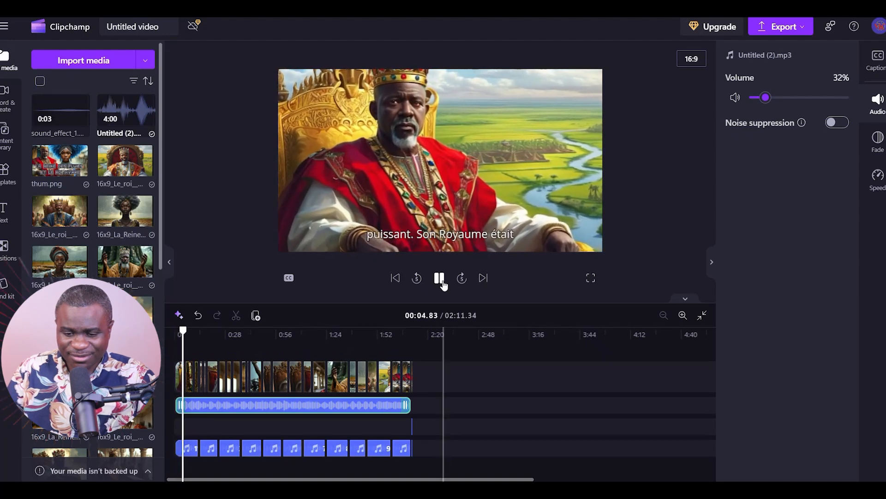
{"action": "left_click", "coordinate": [439, 278]}
{"action": "left_click_drag", "start_coordinate": [184, 329], "coordinate": [172, 330]}
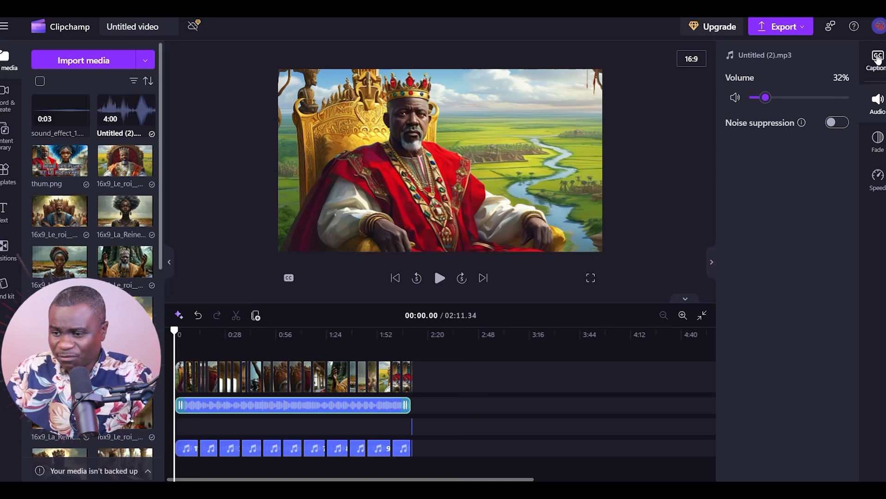
Review the captions settings and the autocaption transcript, and close the captions options.
{"action": "left_click", "coordinate": [882, 66]}
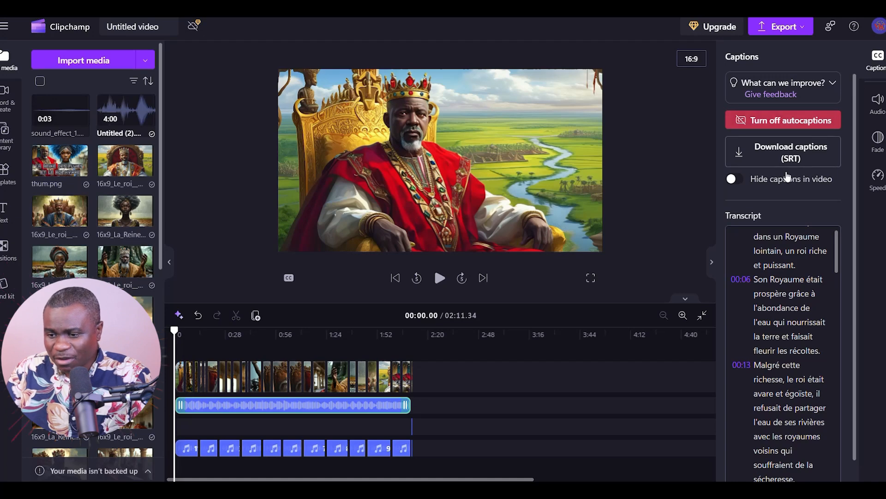
{"action": "scroll", "coordinate": [783, 174], "scroll_direction": "down", "scroll_amount": 1}
{"action": "scroll", "coordinate": [788, 254], "scroll_direction": "down", "scroll_amount": 3}
{"action": "scroll", "coordinate": [786, 257], "scroll_direction": "up", "scroll_amount": 3}
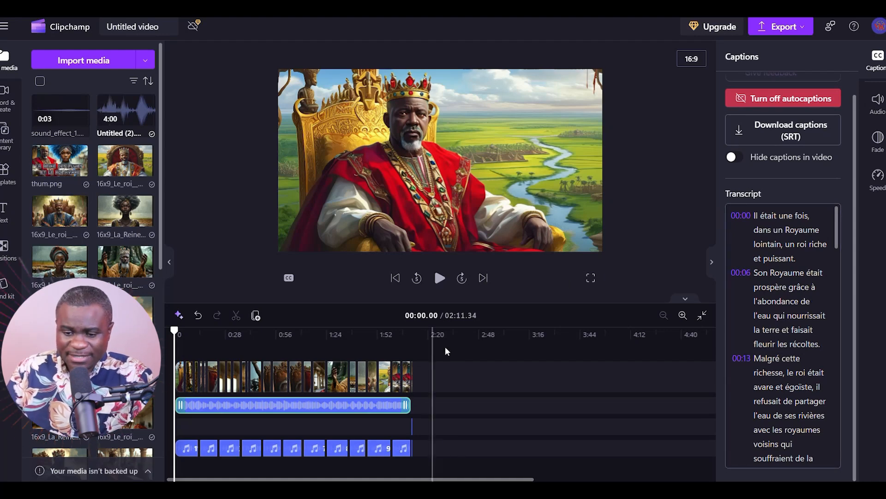
{"action": "left_click", "coordinate": [712, 262]}
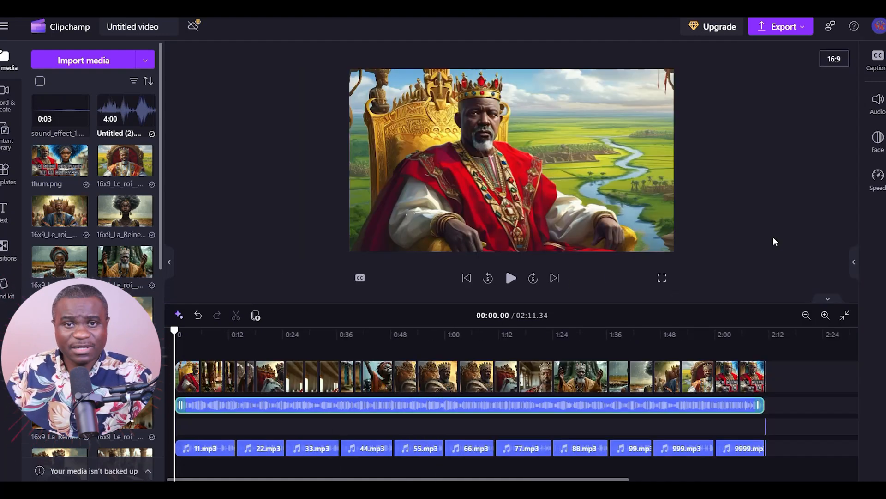
Export the finished video as an MP4 in 1080p high quality.
{"action": "left_click", "coordinate": [793, 31]}
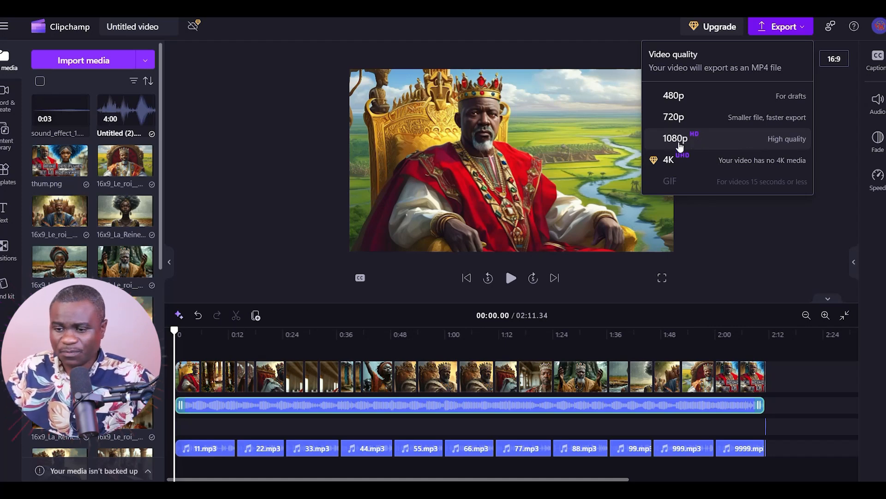
{"action": "left_click", "coordinate": [709, 138]}
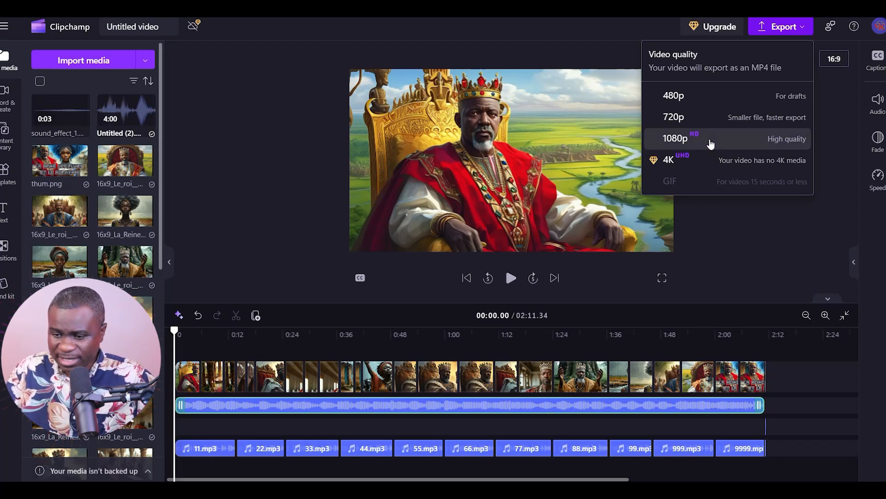